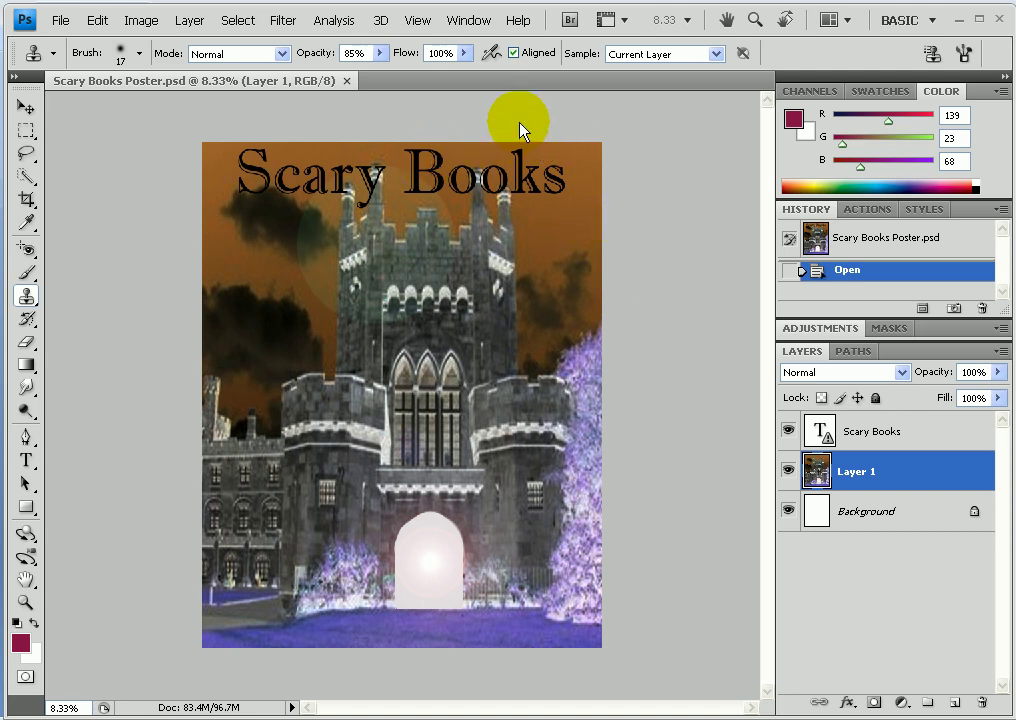
{"action": "left_click", "coordinate": [62, 22]}
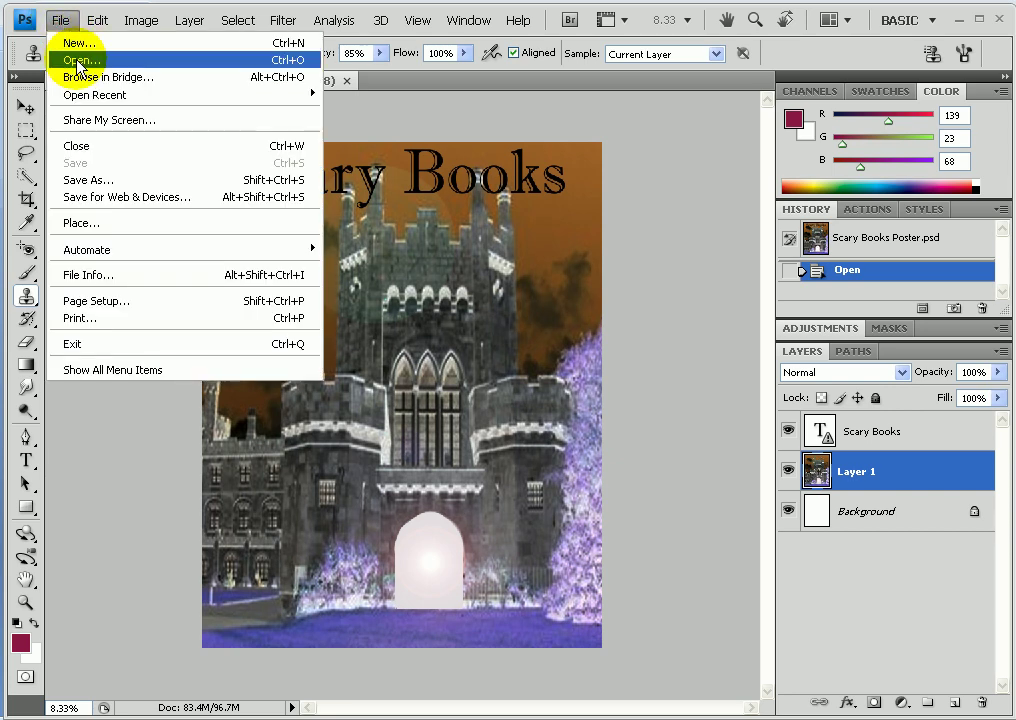
{"action": "left_click", "coordinate": [381, 104]}
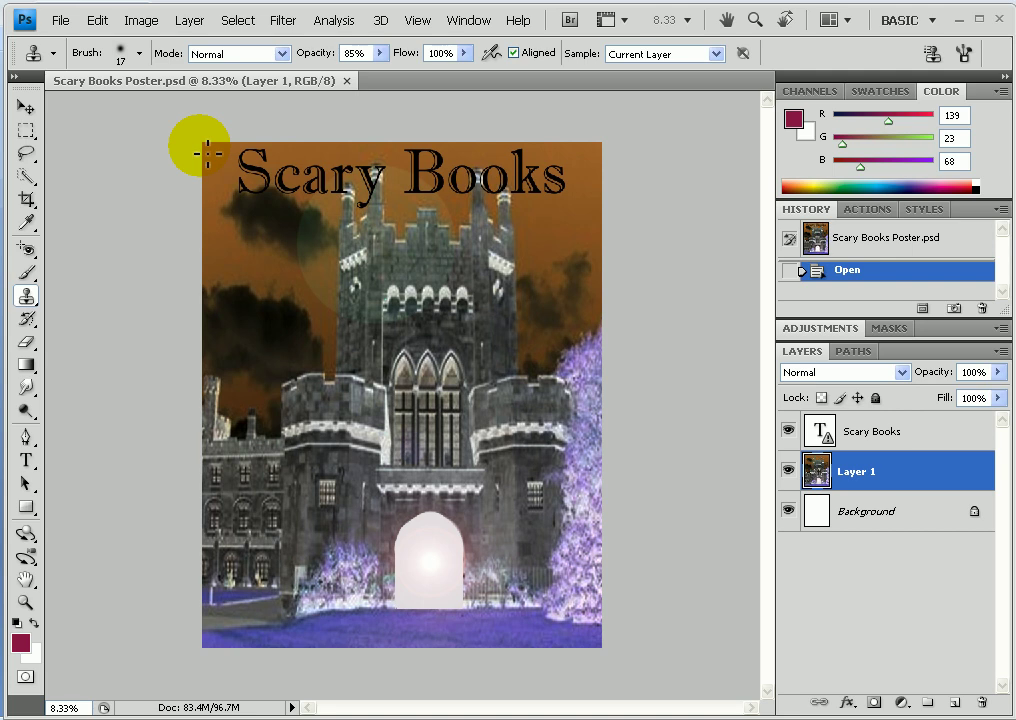
Set the ruler units to inches in the Units & Rulers preferences and apply the change.
{"action": "left_click", "coordinate": [96, 20]}
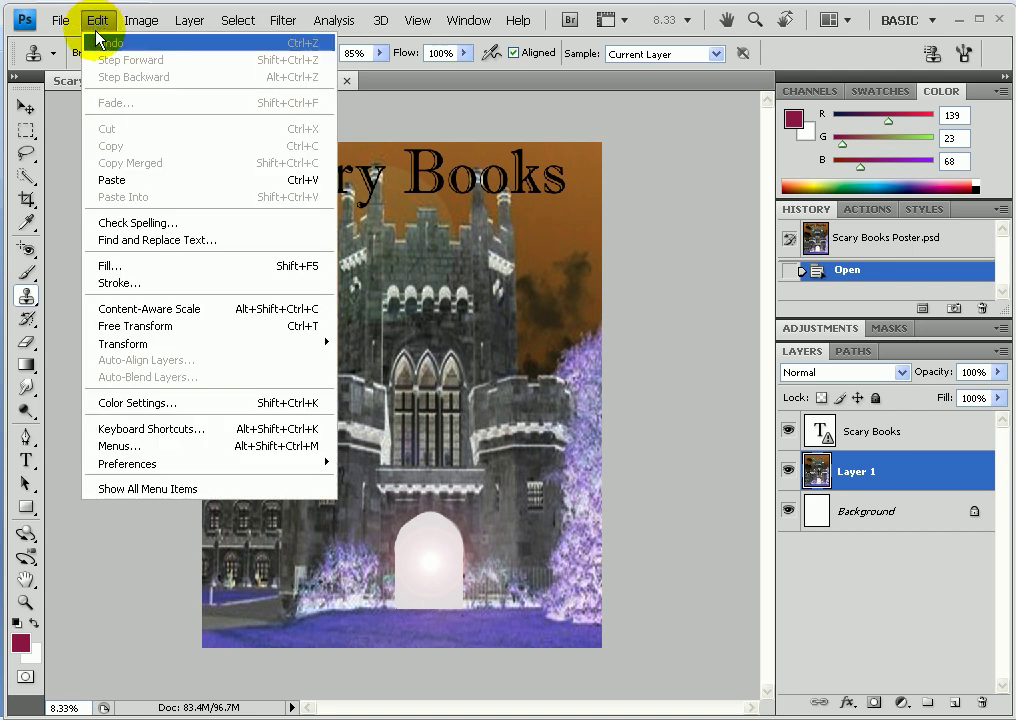
{"action": "mouse_move", "coordinate": [134, 468]}
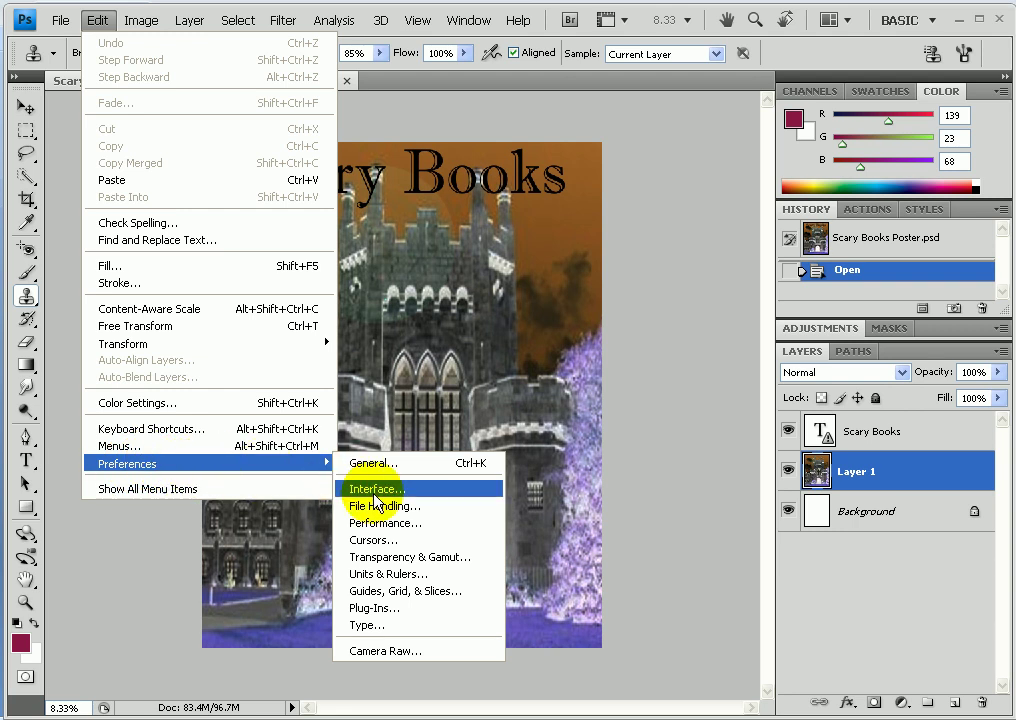
{"action": "left_click", "coordinate": [393, 576]}
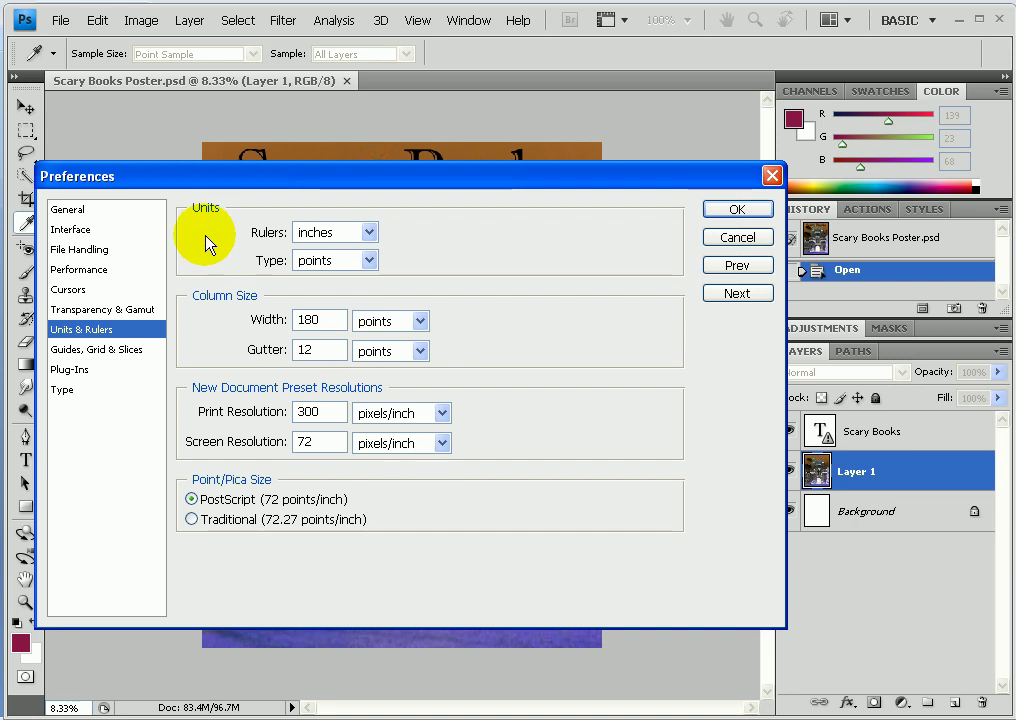
{"action": "left_click_drag", "start_coordinate": [262, 172], "coordinate": [313, 130]}
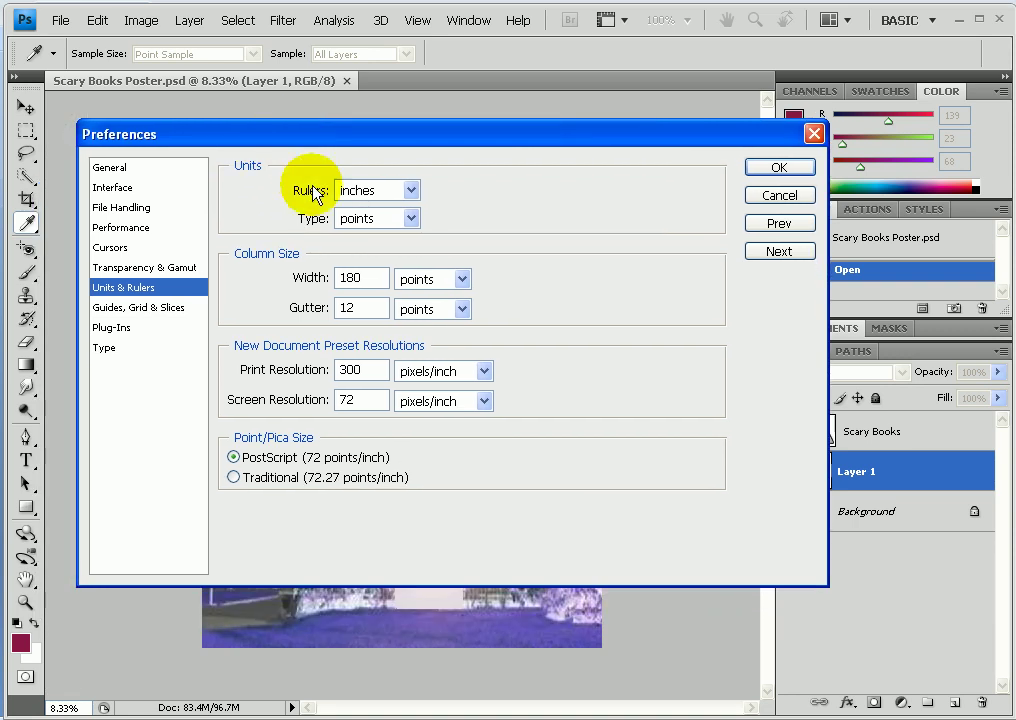
{"action": "left_click", "coordinate": [411, 191]}
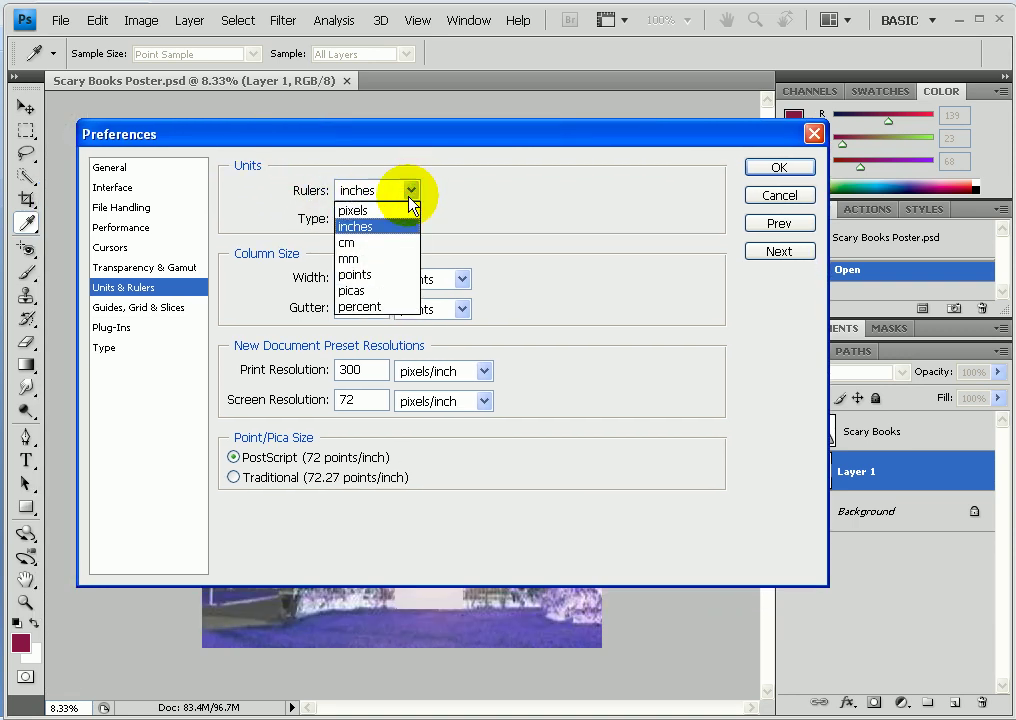
{"action": "left_click", "coordinate": [366, 228]}
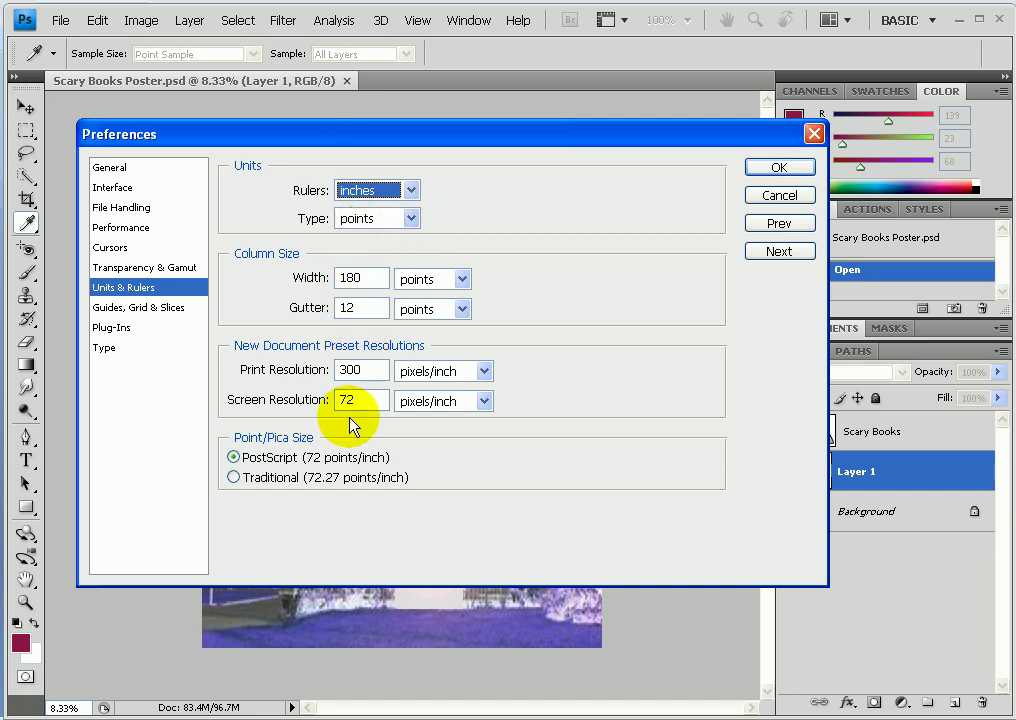
{"action": "left_click", "coordinate": [772, 168]}
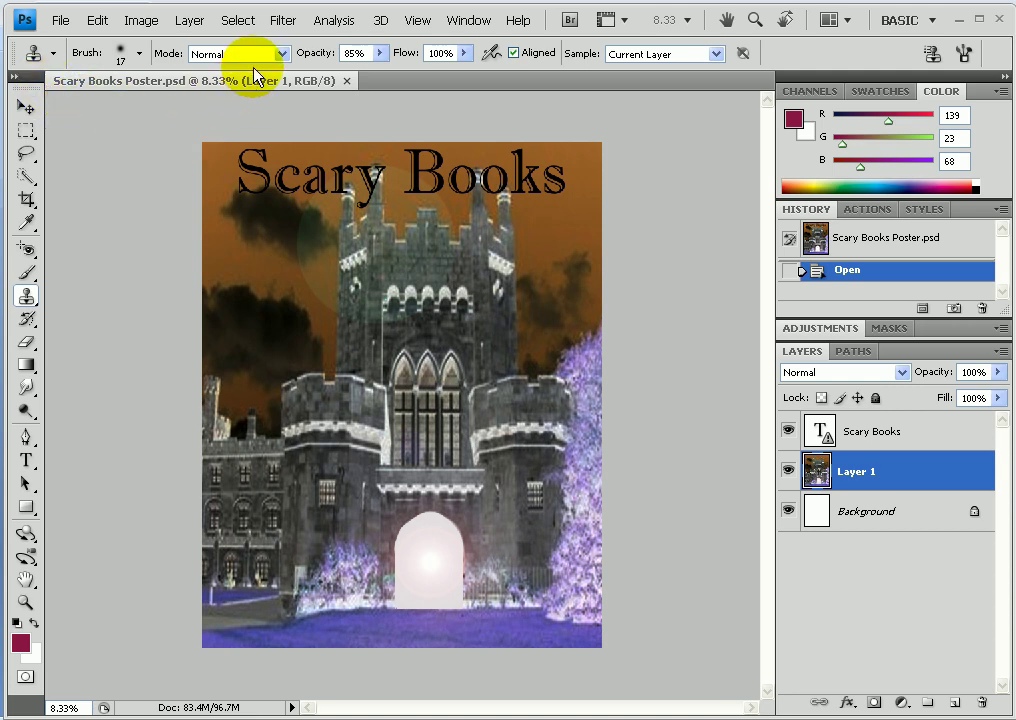
Show the rulers and place their zero point at the poster's top-left corner.
{"action": "left_click", "coordinate": [420, 24]}
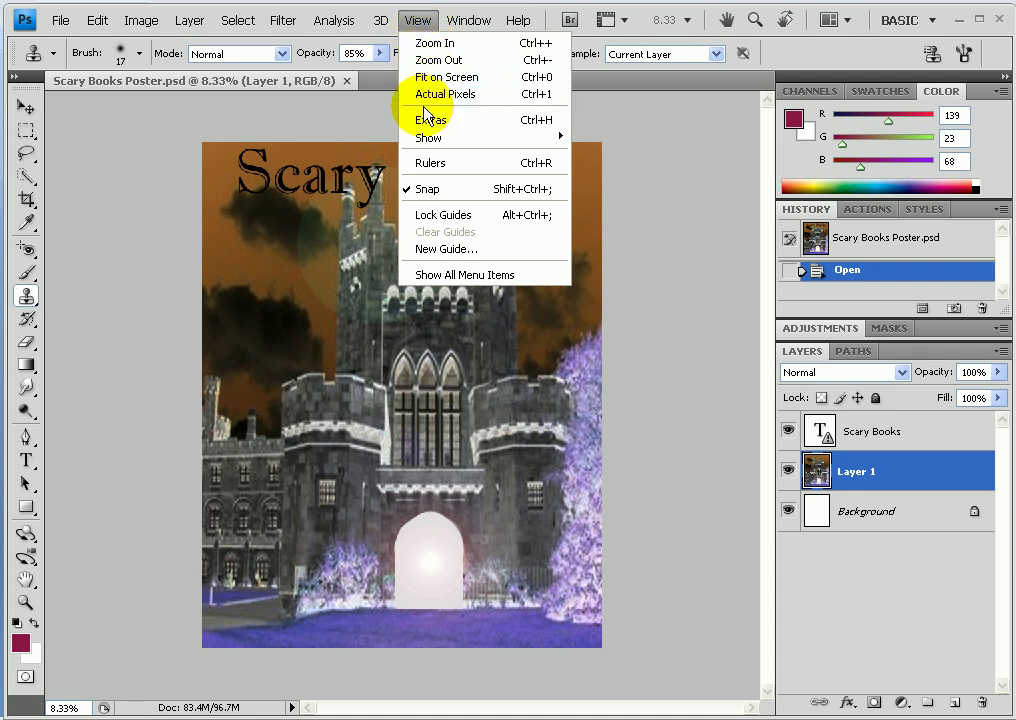
{"action": "left_click", "coordinate": [425, 165]}
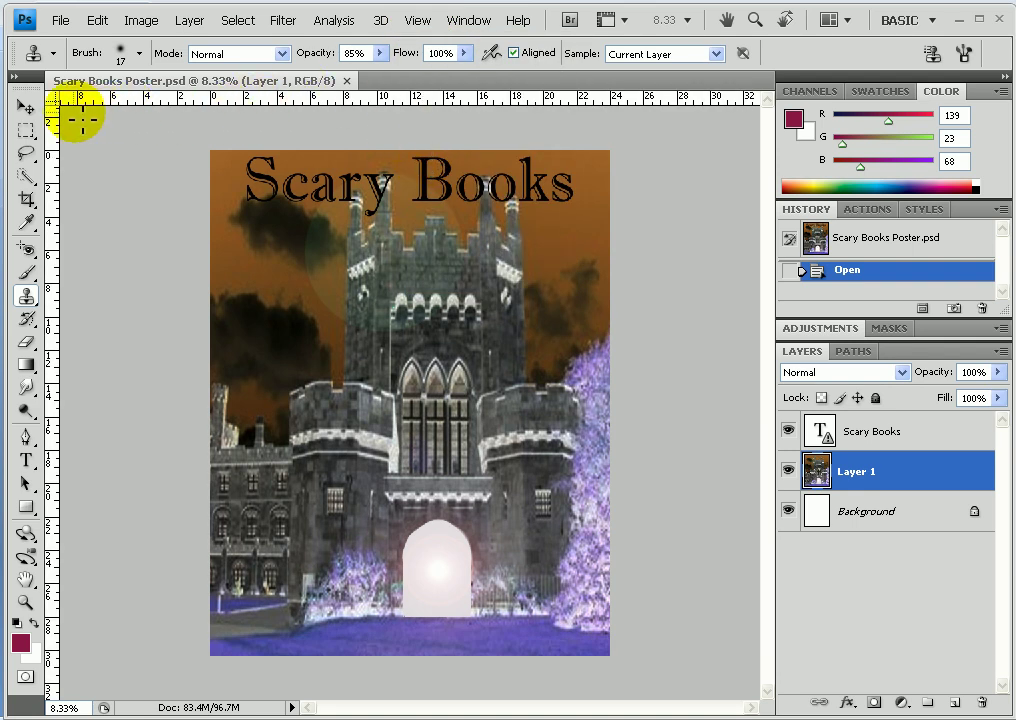
{"action": "mouse_move", "coordinate": [53, 95]}
{"action": "left_mouse_down"}
{"action": "mouse_move", "coordinate": [68, 118]}
{"action": "mouse_move", "coordinate": [55, 100]}
{"action": "left_mouse_up"}
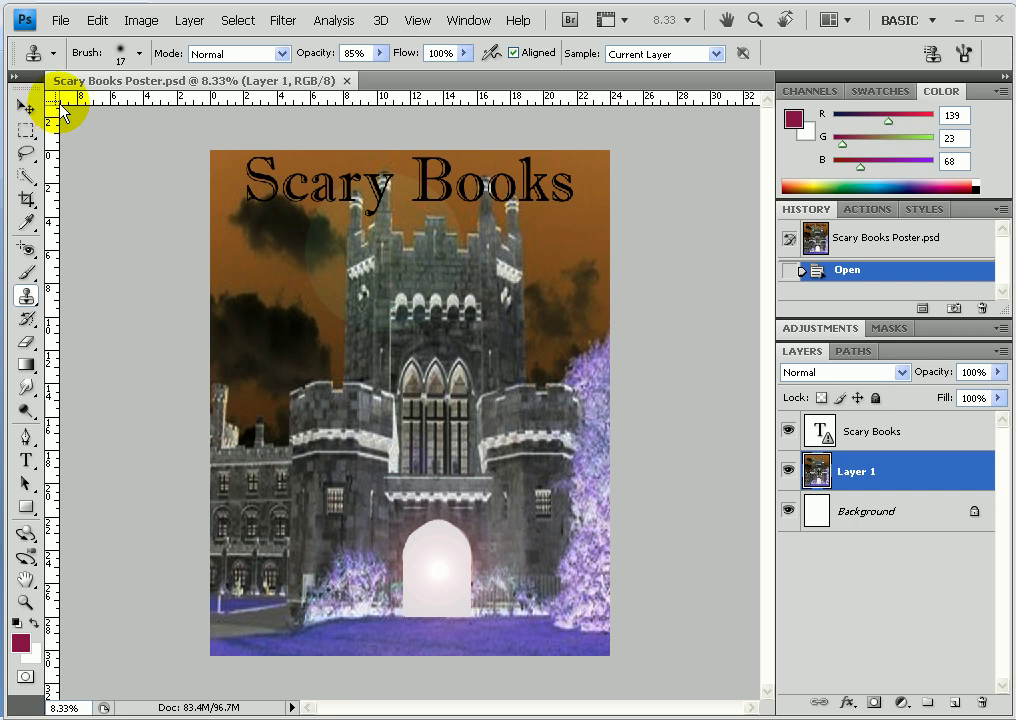
{"action": "left_click_drag", "start_coordinate": [56, 101], "coordinate": [208, 148]}
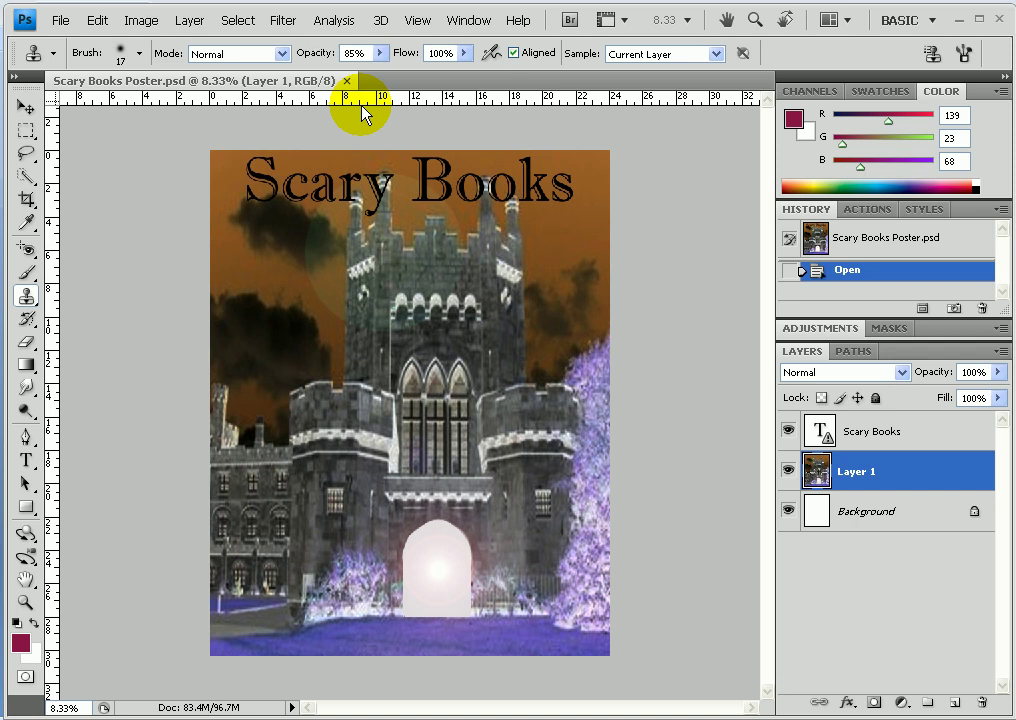
In the Guides, Grid & Slices preferences, choose yellow as the grid color and Dashed Lines as the grid style.
{"action": "left_click", "coordinate": [100, 24]}
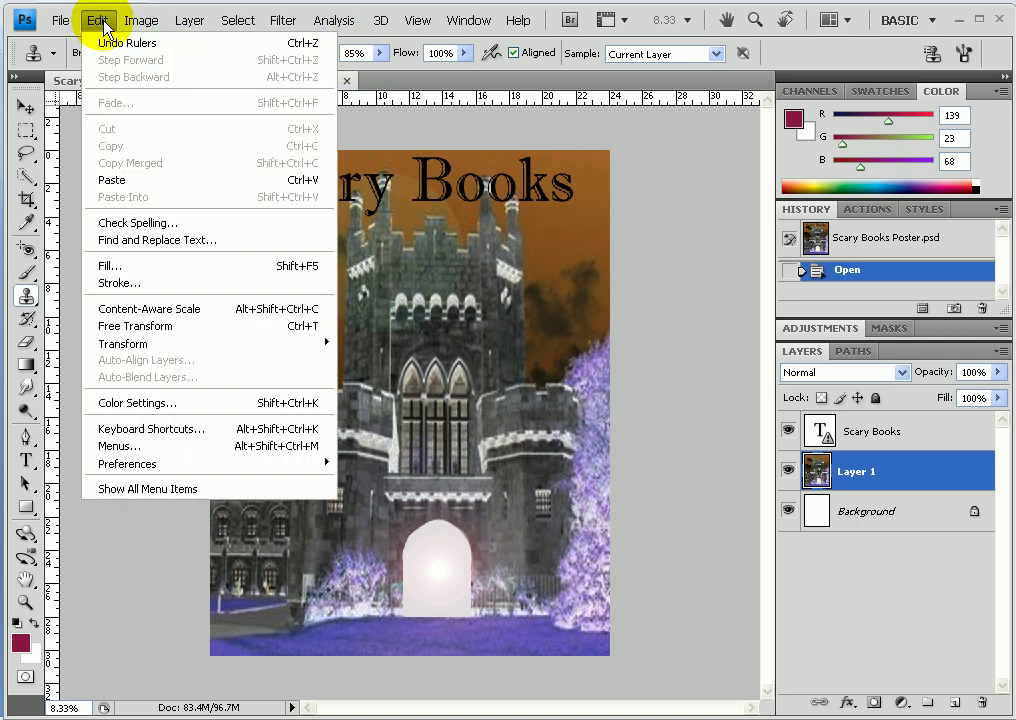
{"action": "mouse_move", "coordinate": [130, 464]}
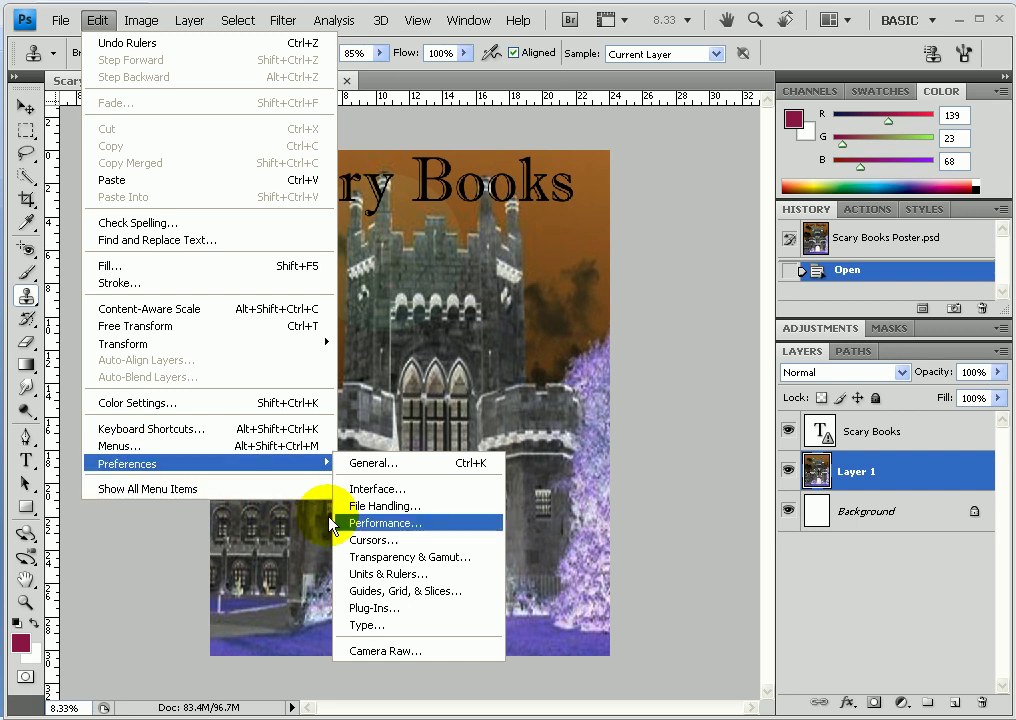
{"action": "left_click", "coordinate": [400, 593]}
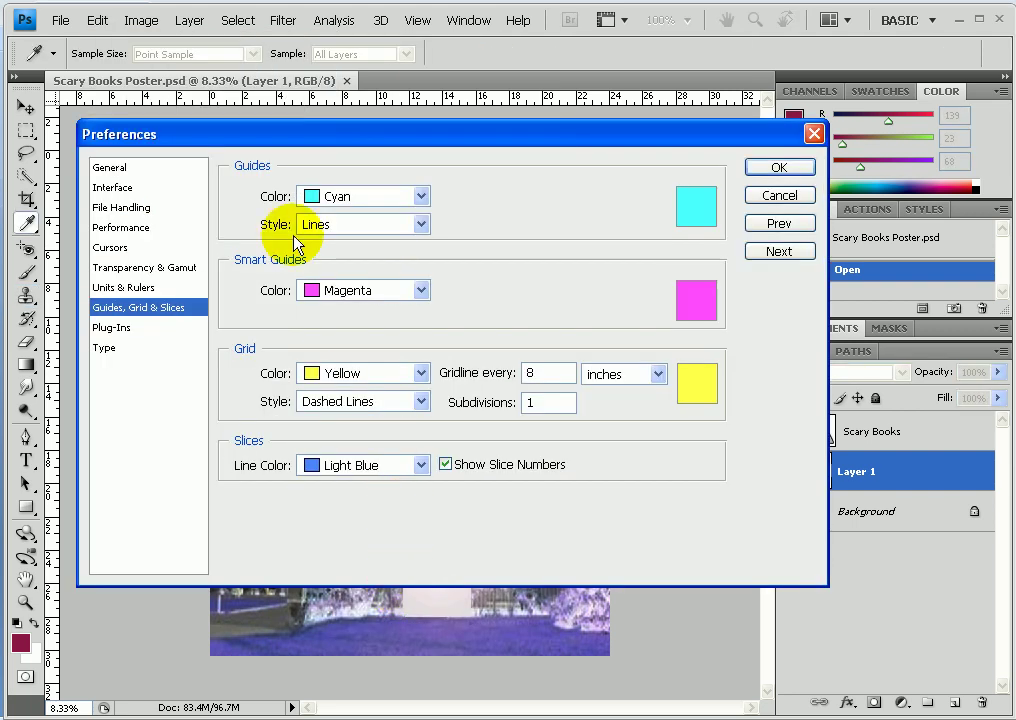
{"action": "left_click_drag", "start_coordinate": [302, 134], "coordinate": [286, 134]}
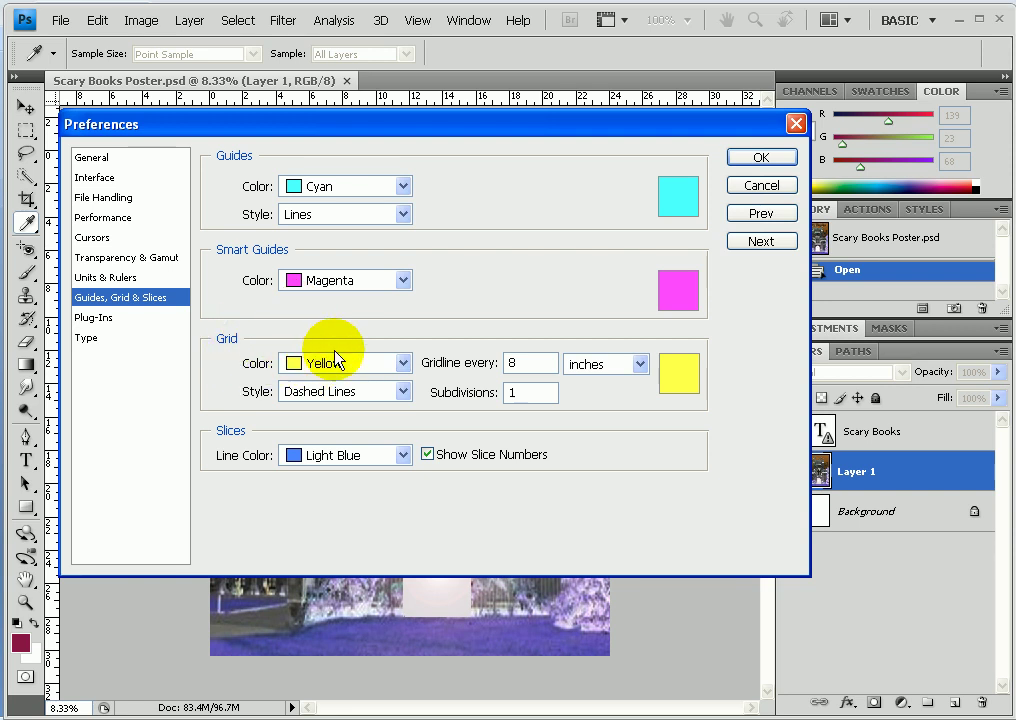
{"action": "left_click", "coordinate": [401, 368]}
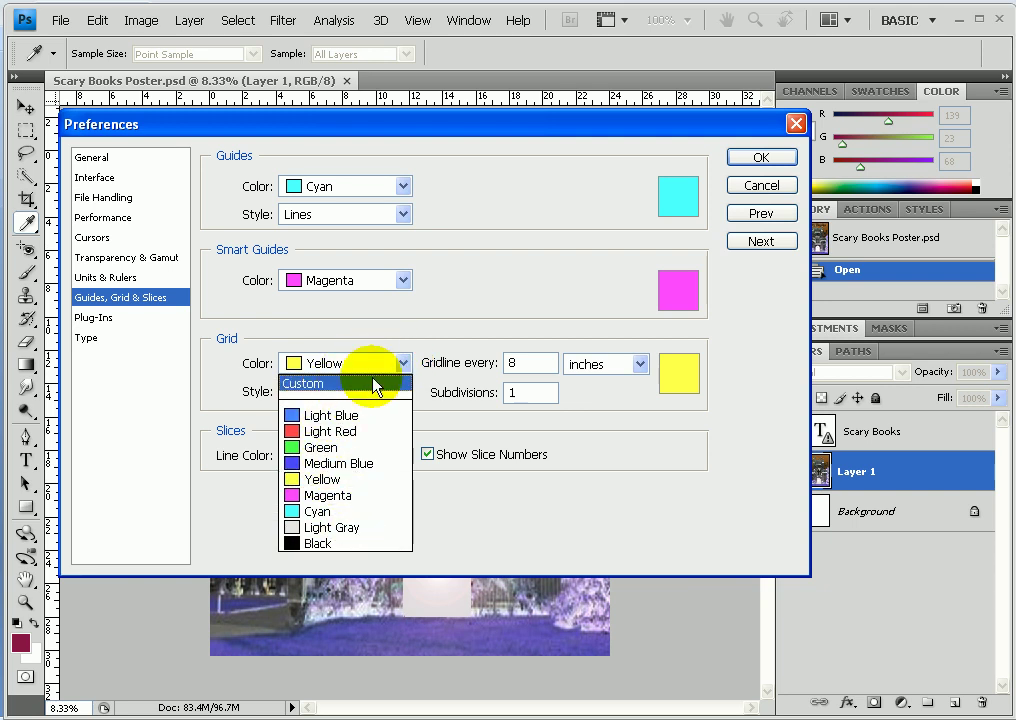
{"action": "left_click", "coordinate": [405, 364]}
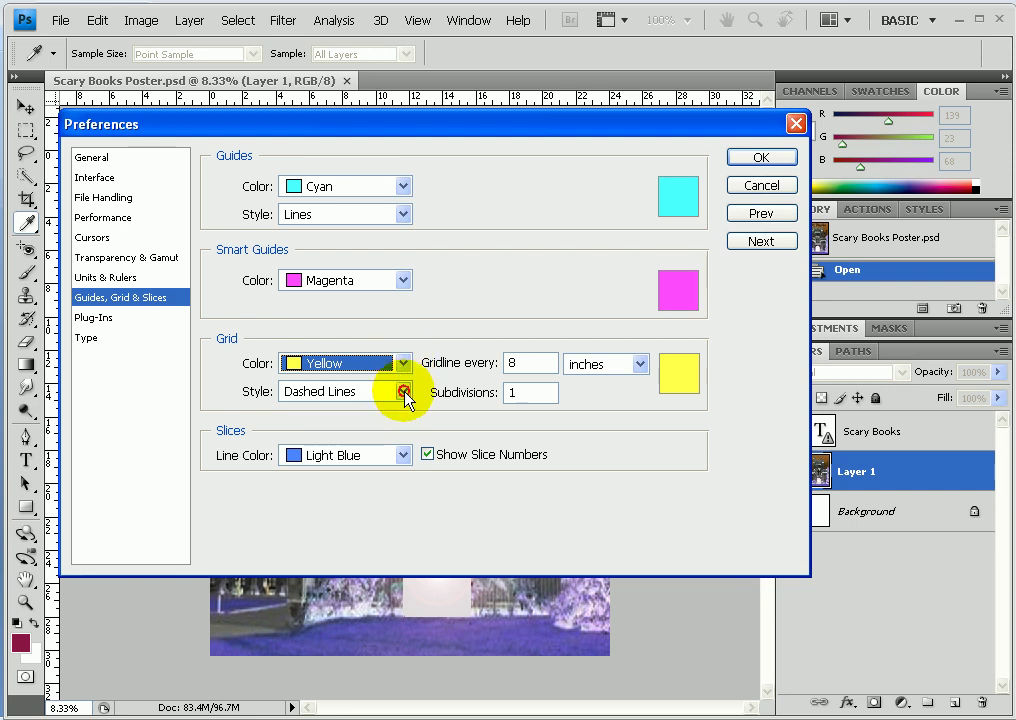
{"action": "left_click", "coordinate": [405, 392]}
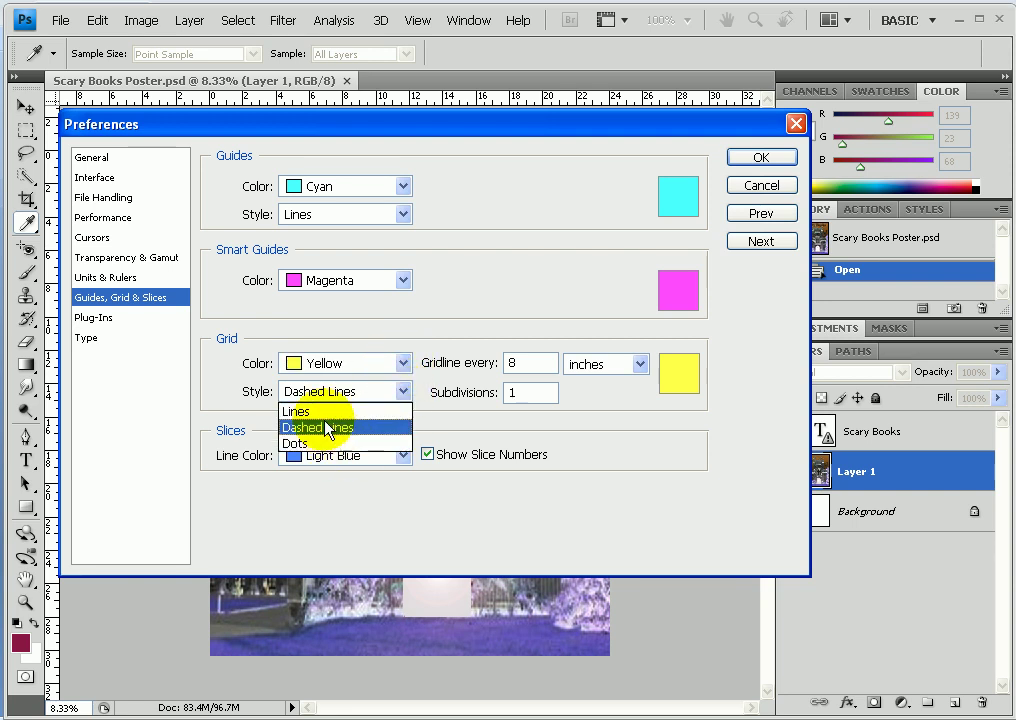
{"action": "left_click", "coordinate": [406, 392]}
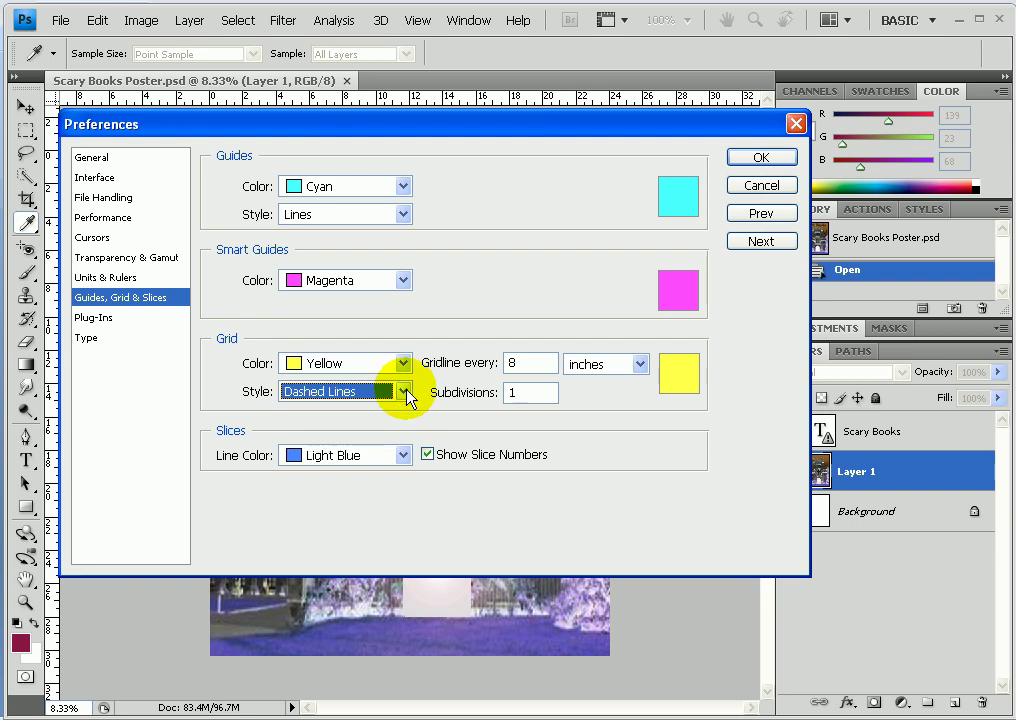
Set the grid spacing to a gridline every 8 inches, apply the preferences and display the grid over the poster.
{"action": "left_click", "coordinate": [520, 365]}
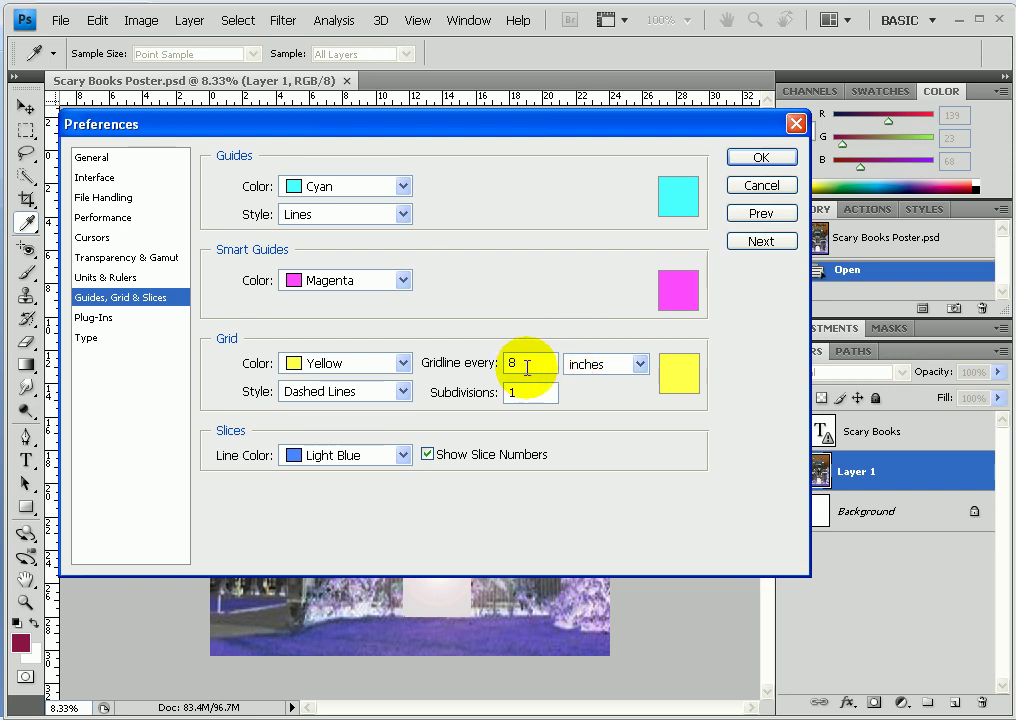
{"action": "left_click", "coordinate": [641, 364]}
{"action": "left_click", "coordinate": [645, 366]}
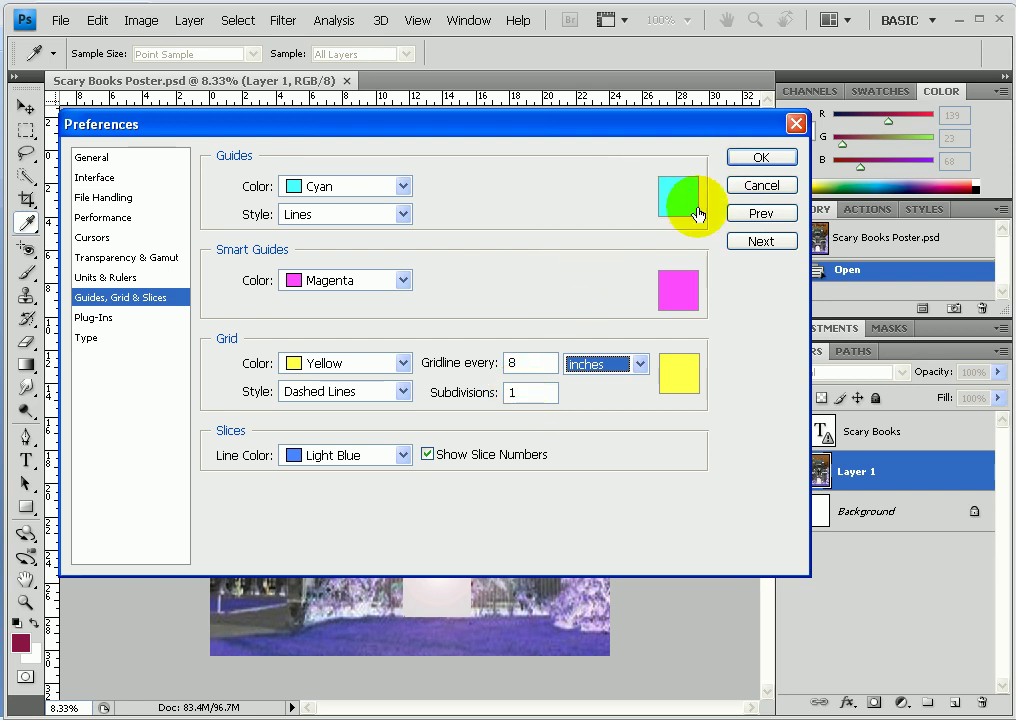
{"action": "left_click", "coordinate": [755, 160]}
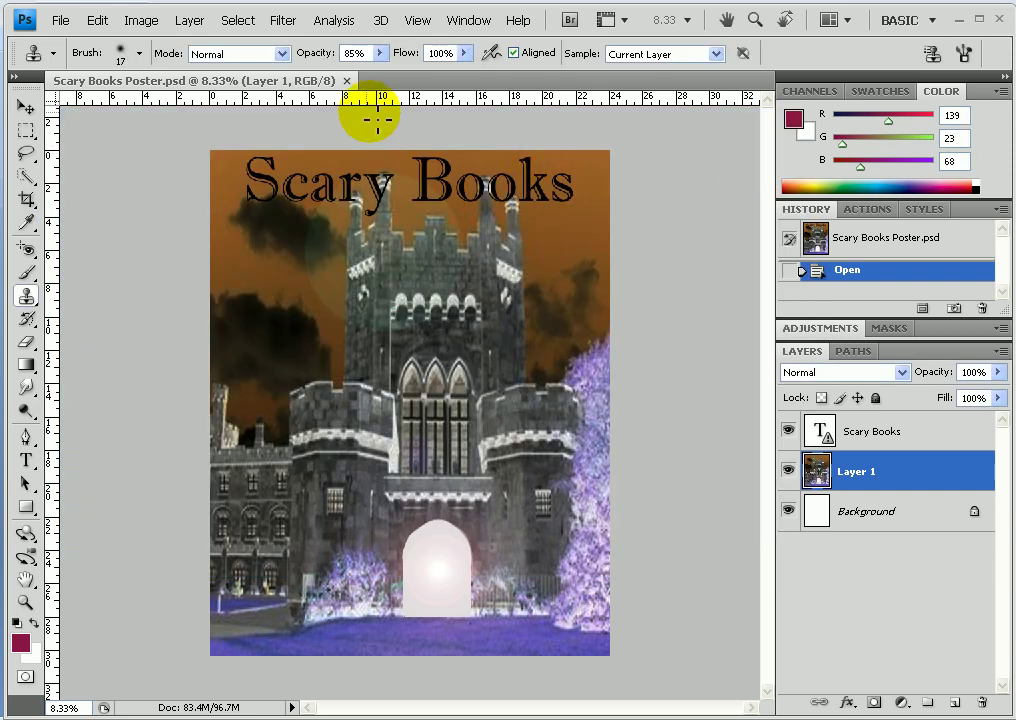
{"action": "left_click", "coordinate": [418, 22]}
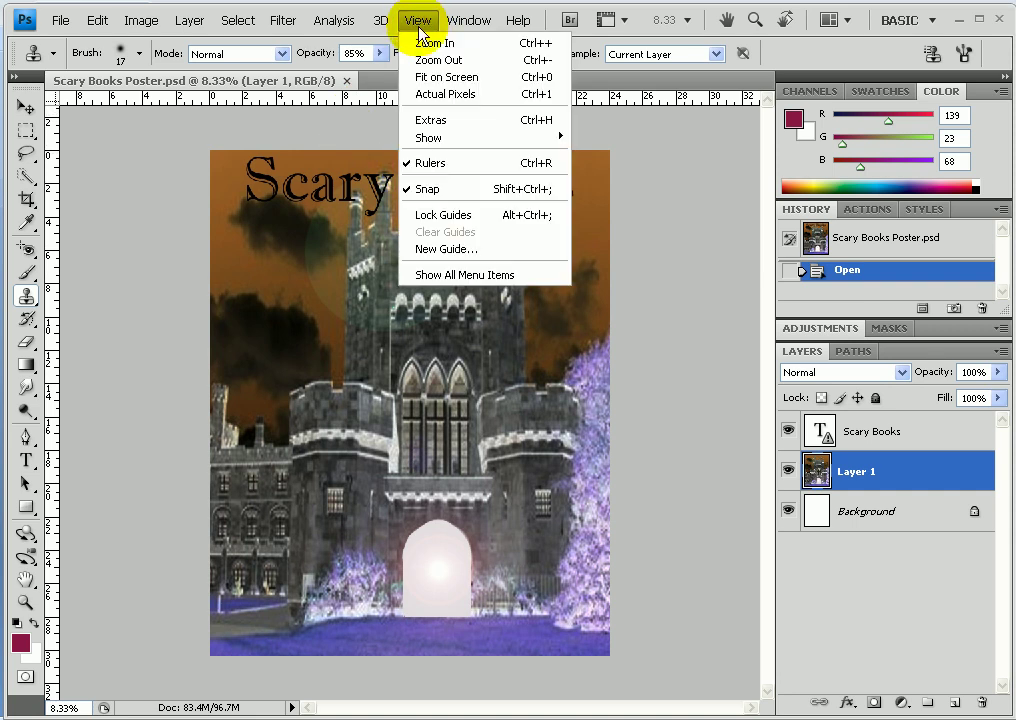
{"action": "left_click", "coordinate": [426, 140]}
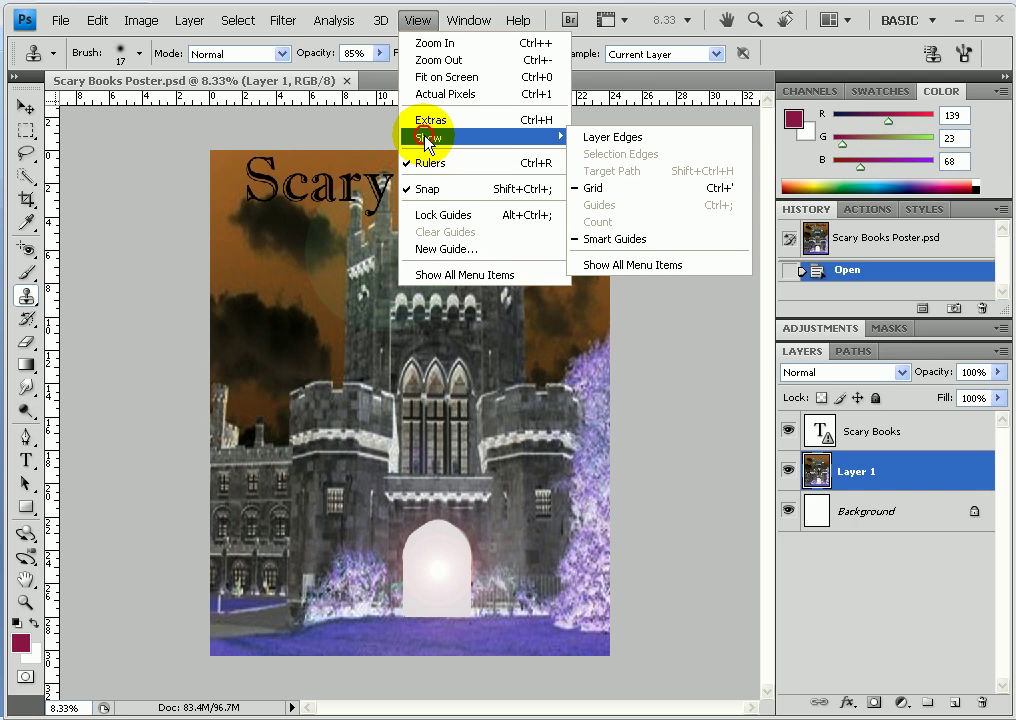
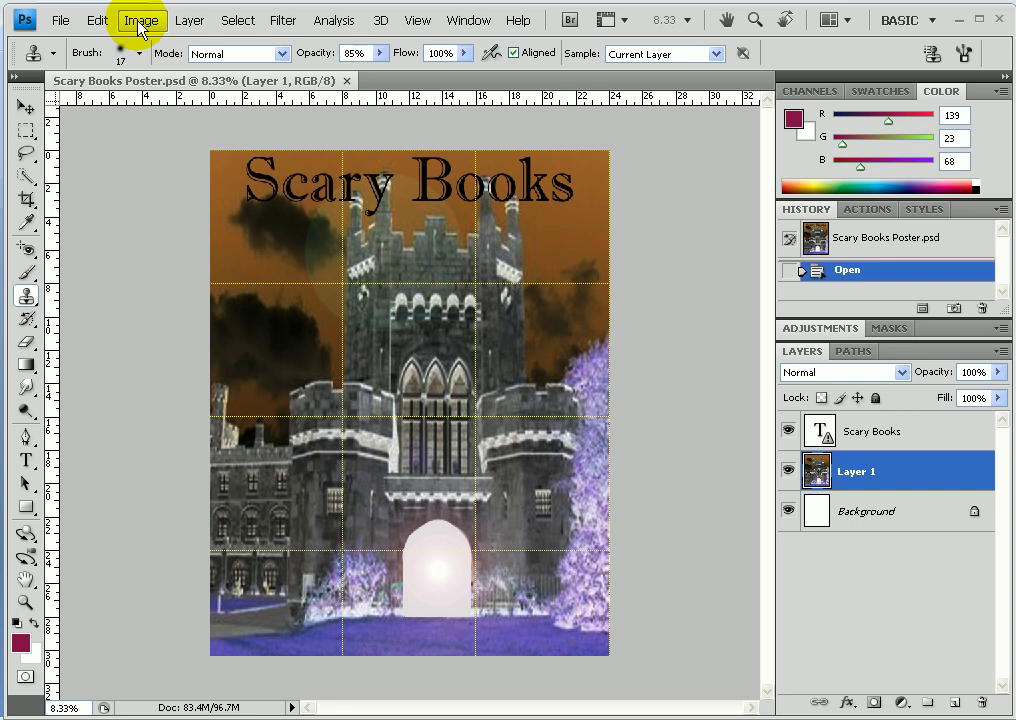
Try a document width of 22 inches in the image size settings, return it to 24 inches and confirm.
{"action": "left_click", "coordinate": [141, 22]}
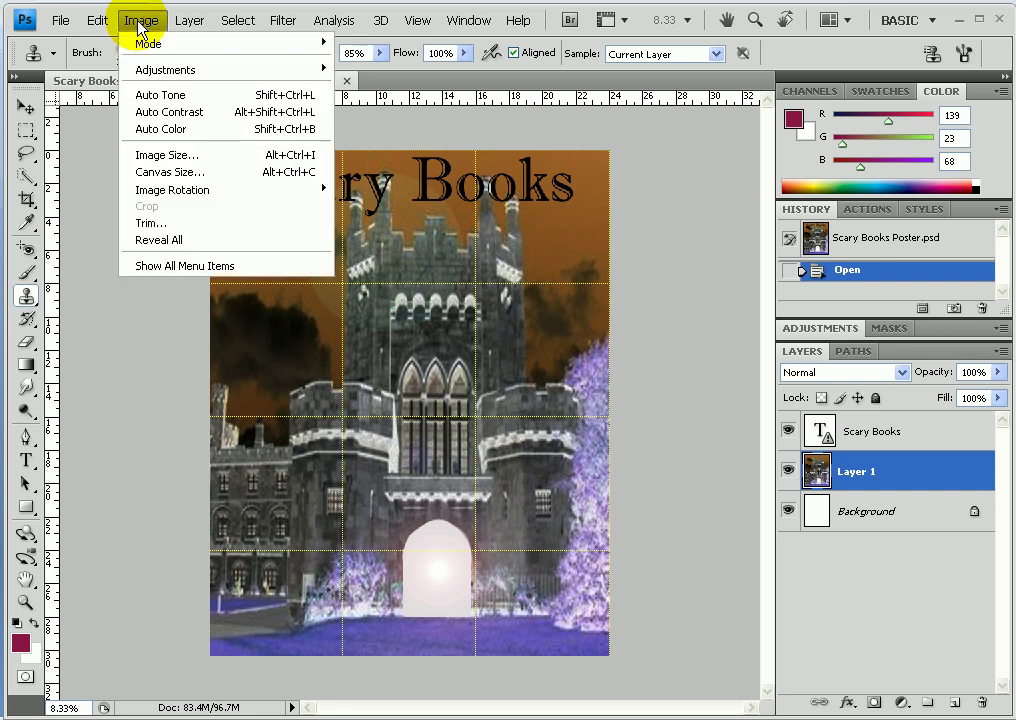
{"action": "left_click", "coordinate": [181, 155]}
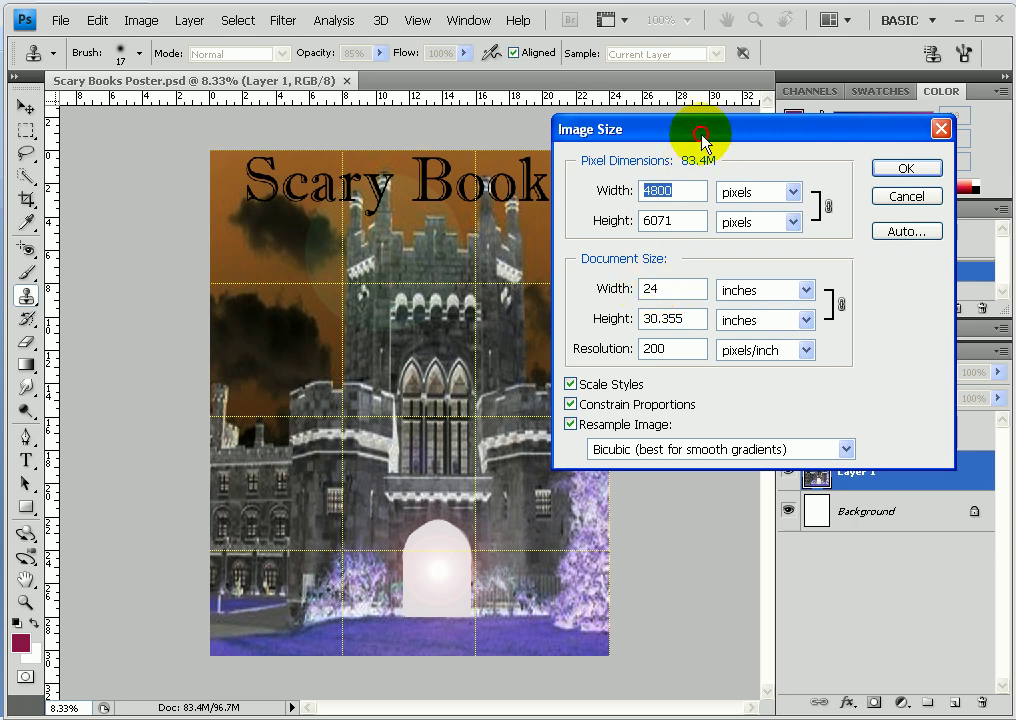
{"action": "left_click_drag", "start_coordinate": [701, 135], "coordinate": [787, 139]}
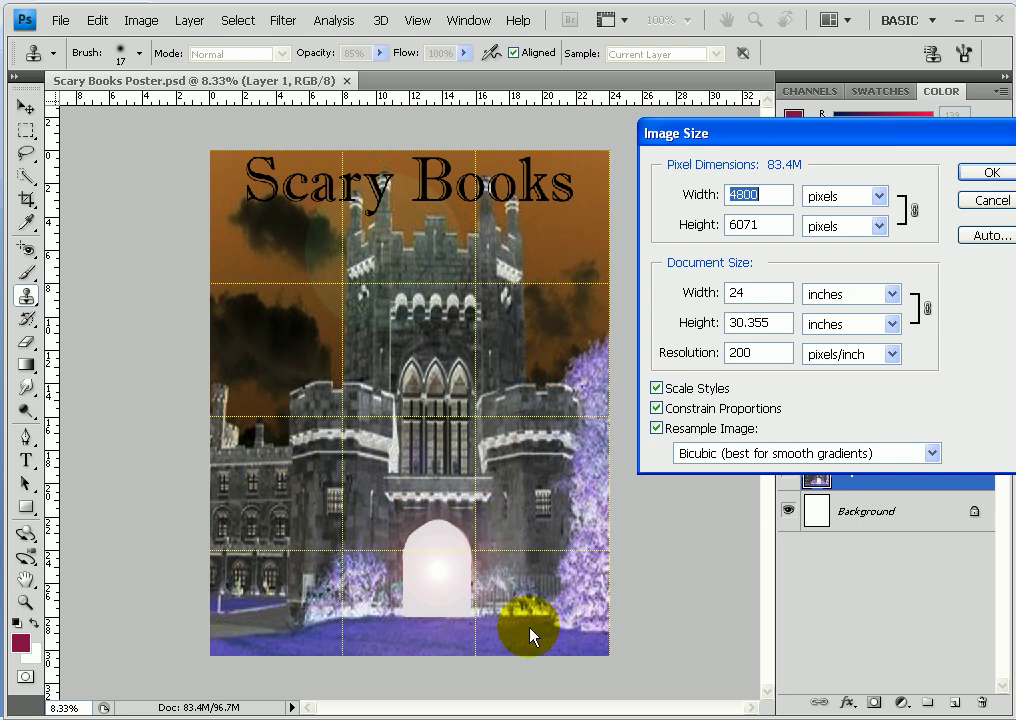
{"action": "left_click", "coordinate": [757, 291]}
{"action": "key", "text": "BackSpace"}
{"action": "type", "text": "2"}
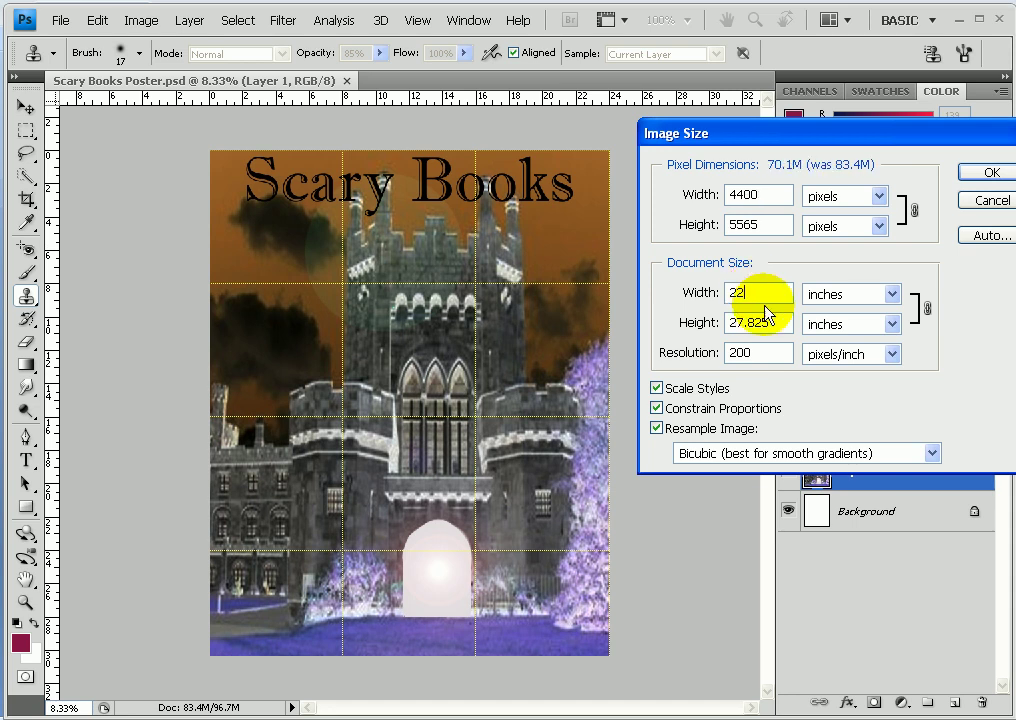
{"action": "key", "text": "BackSpace"}
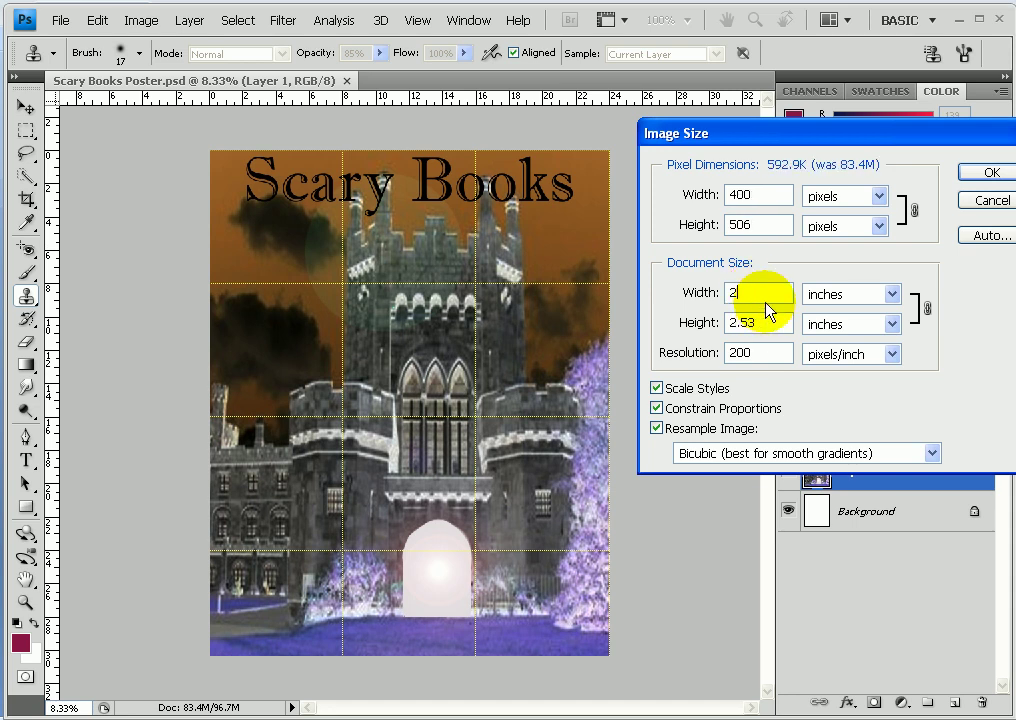
{"action": "type", "text": "4"}
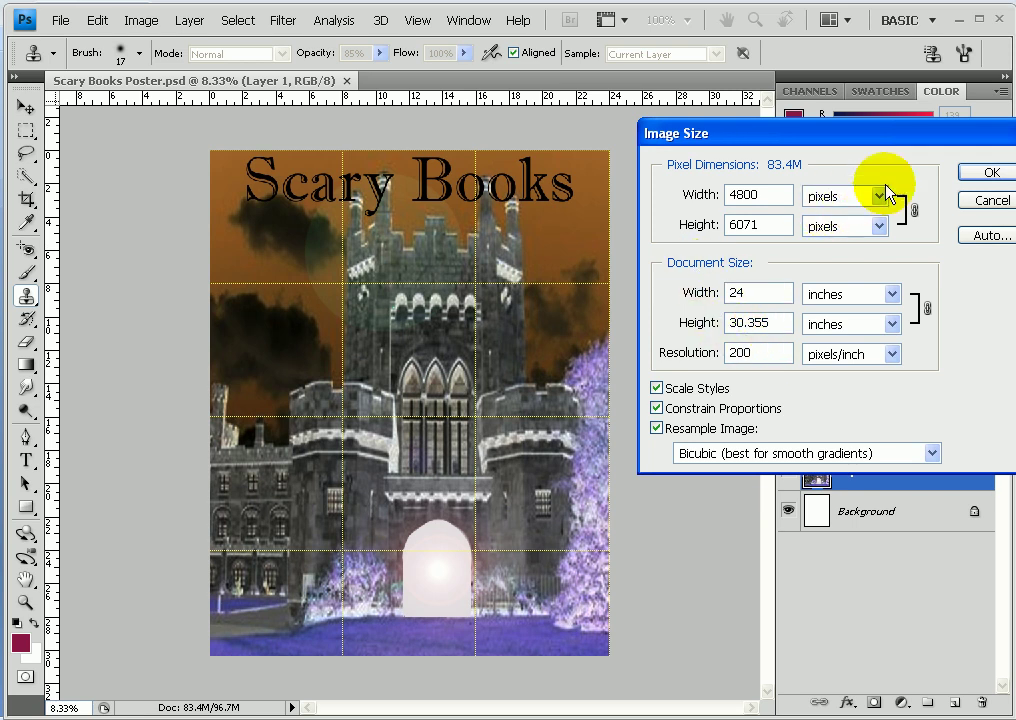
{"action": "left_click", "coordinate": [988, 174]}
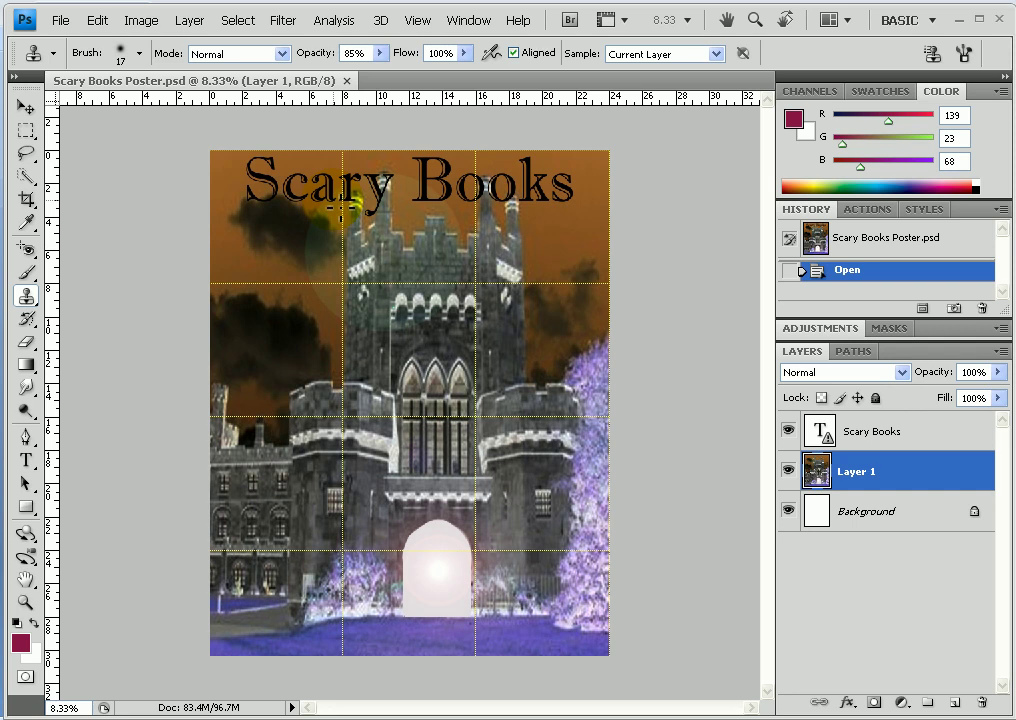
Set up the Rectangular Marquee tool with the Fixed Size style, 8 in wide and 8 in high.
{"action": "left_click", "coordinate": [26, 140]}
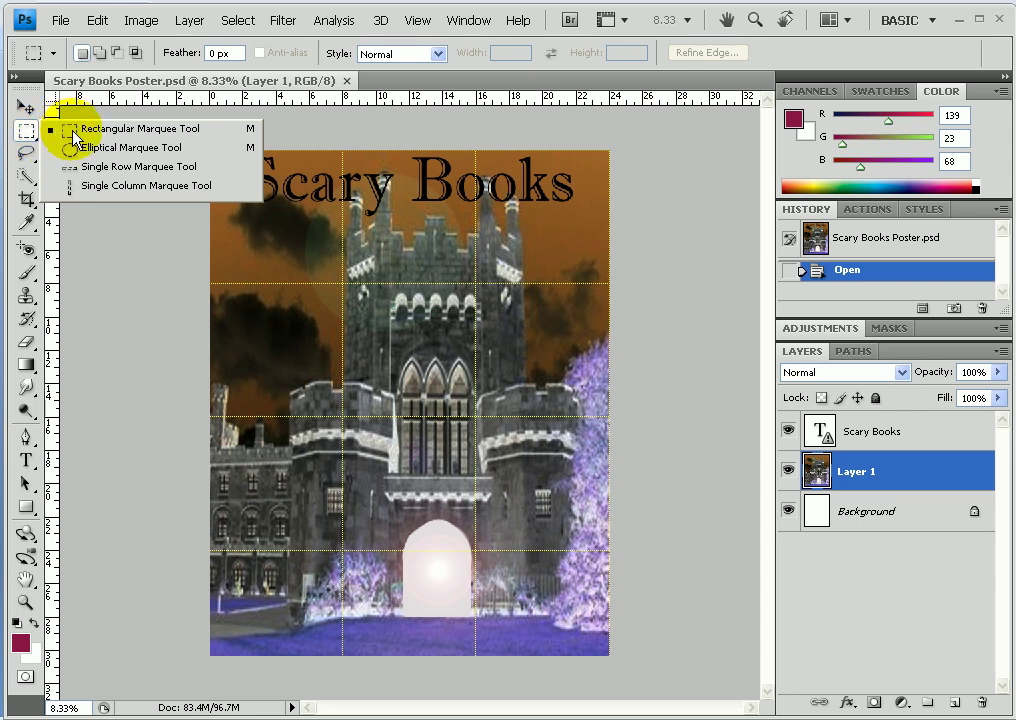
{"action": "left_click", "coordinate": [72, 128]}
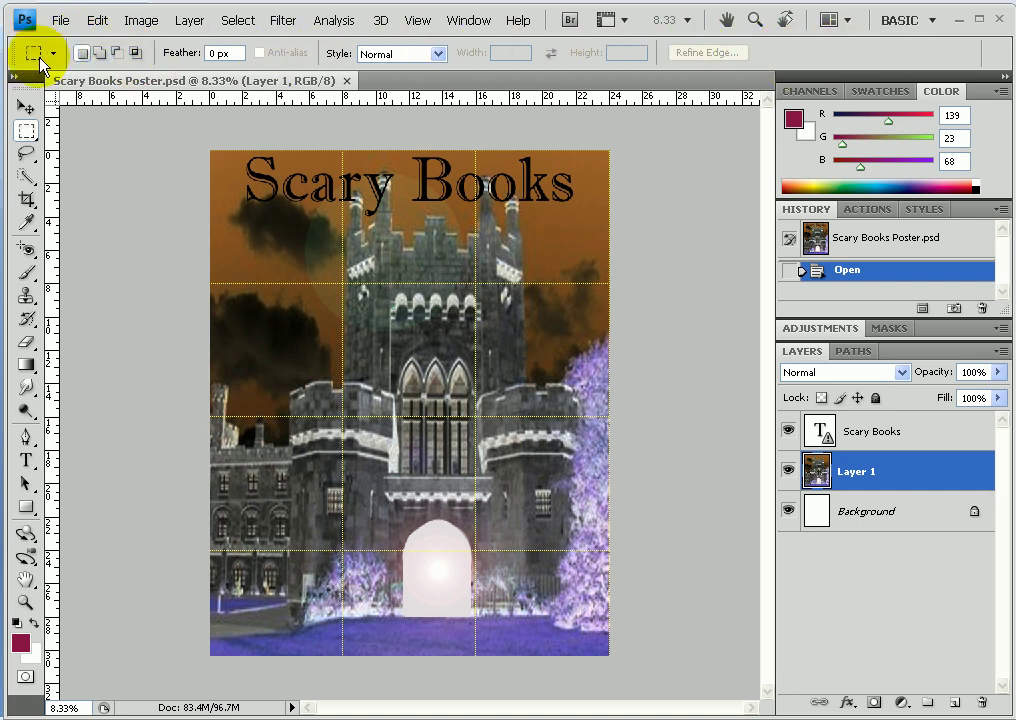
{"action": "left_click", "coordinate": [438, 55]}
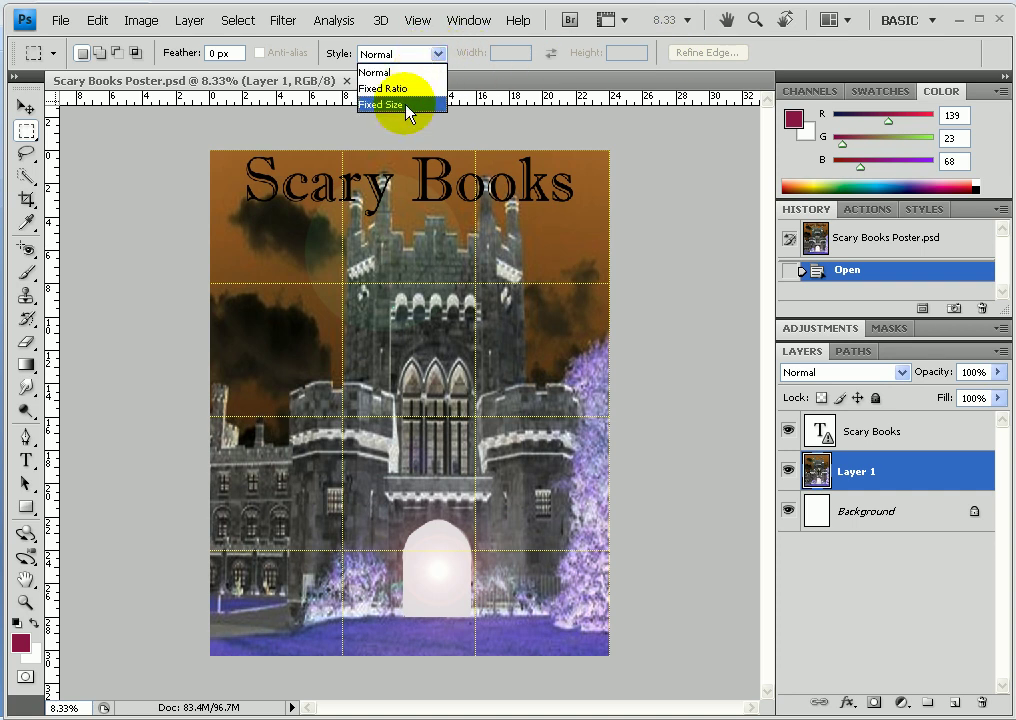
{"action": "left_click", "coordinate": [408, 106]}
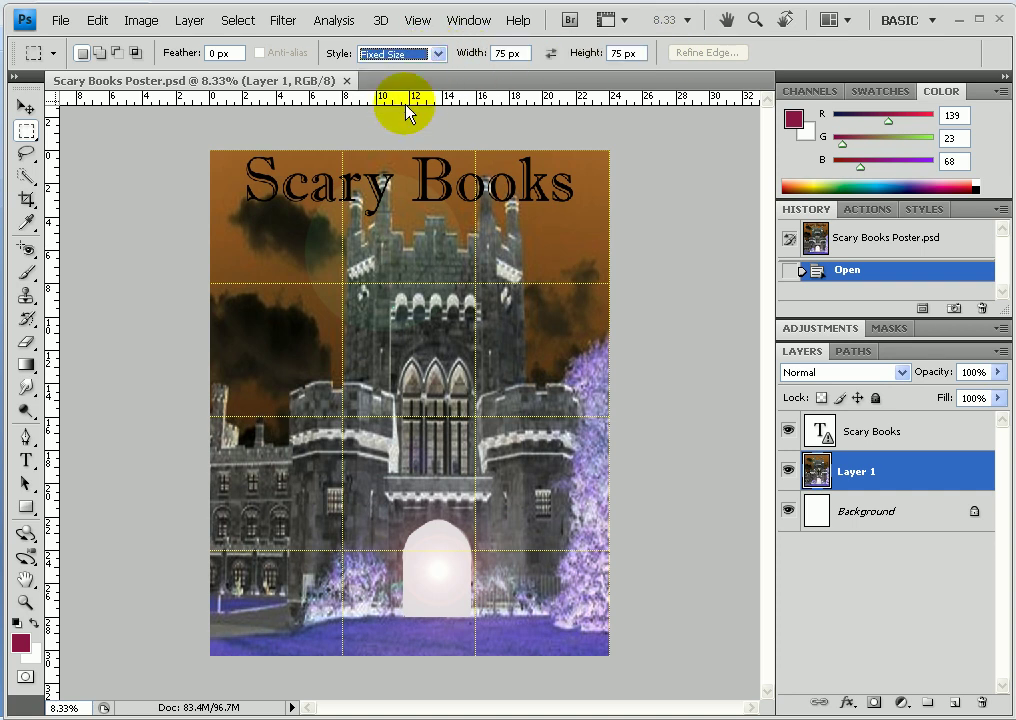
{"action": "left_click_drag", "start_coordinate": [521, 52], "coordinate": [465, 34]}
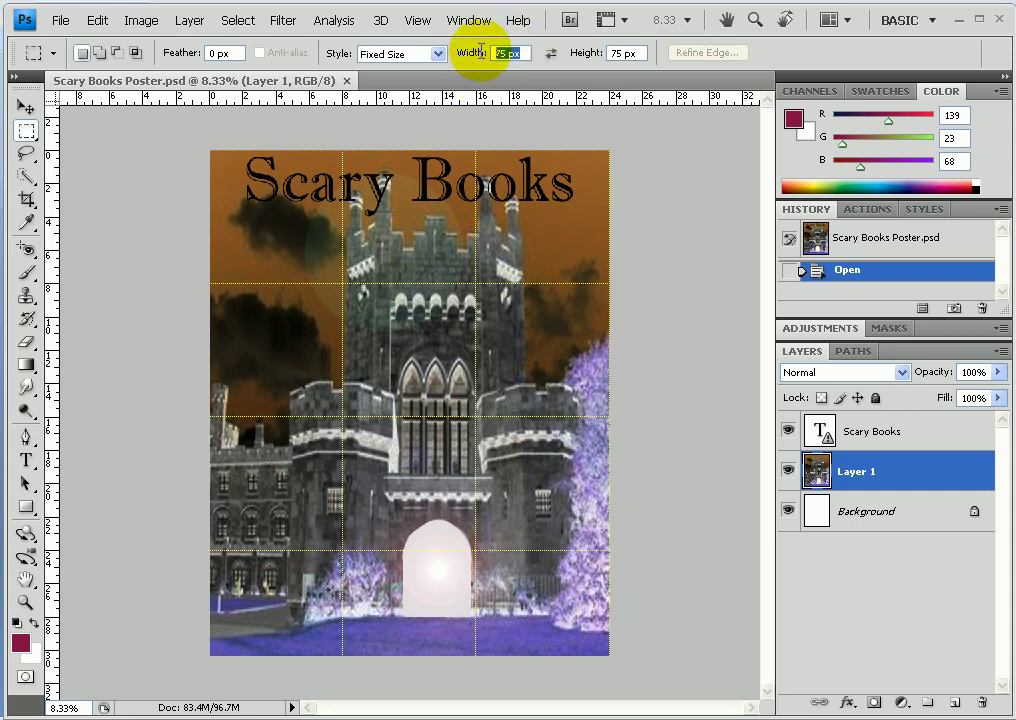
{"action": "key", "text": "BackSpace"}
{"action": "type", "text": "8"}
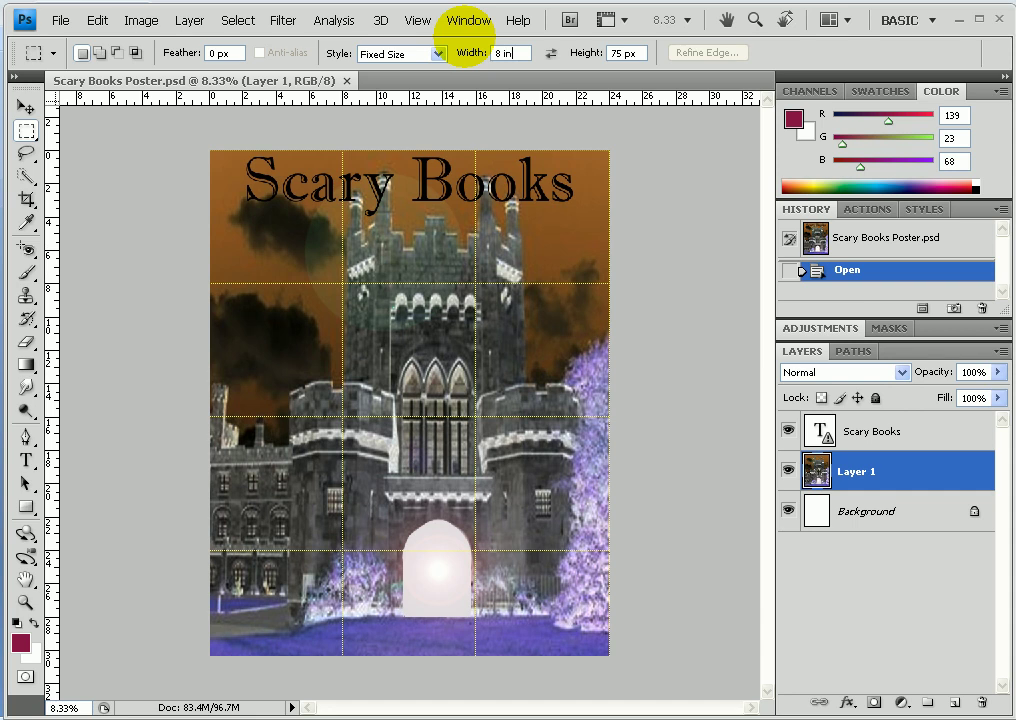
{"action": "type", "text": " in"}
{"action": "left_click_drag", "start_coordinate": [638, 53], "coordinate": [575, 57]}
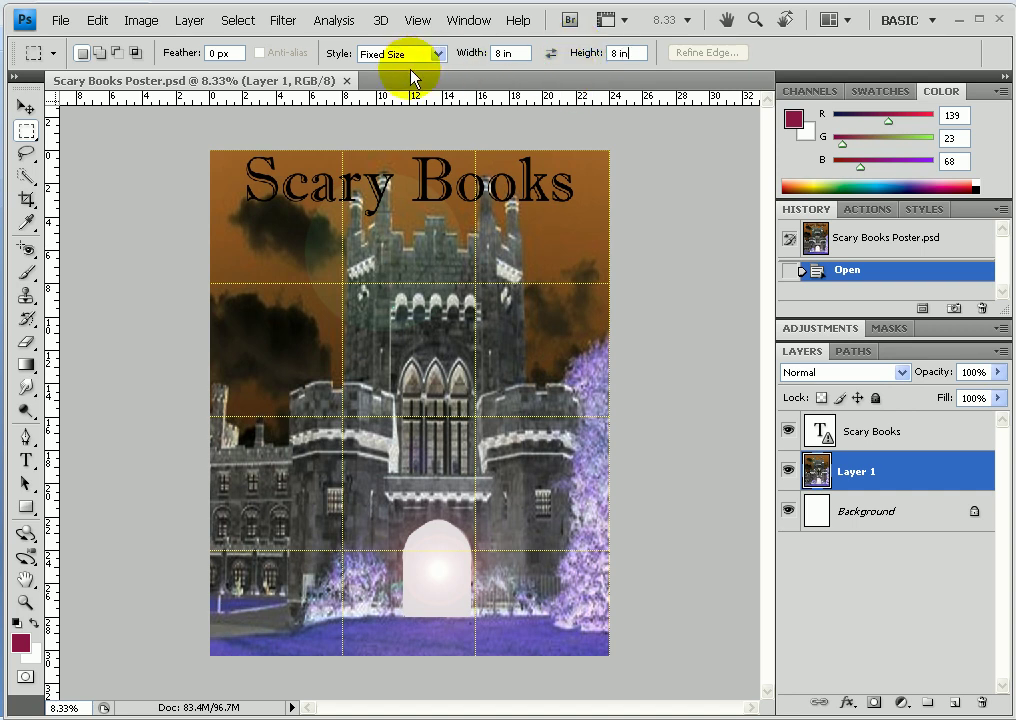
Try the fixed-size selection on the poster's top-left grid square, deselect it, and try it at several other spots.
{"action": "left_click", "coordinate": [190, 135]}
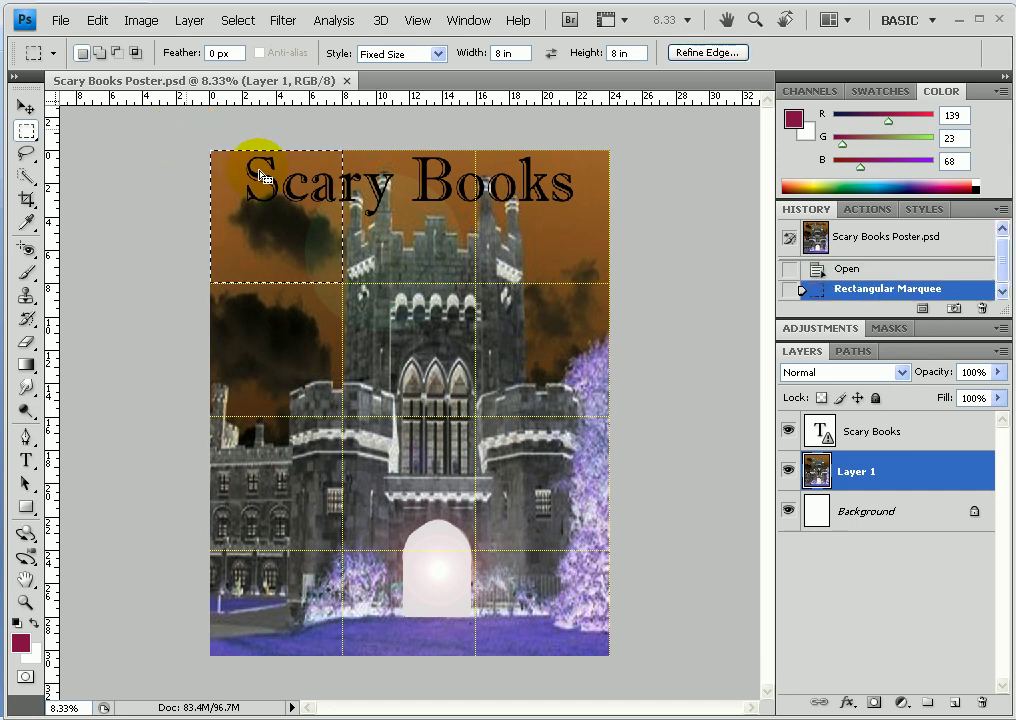
{"action": "key", "text": "ctrl+d"}
{"action": "left_click", "coordinate": [385, 177]}
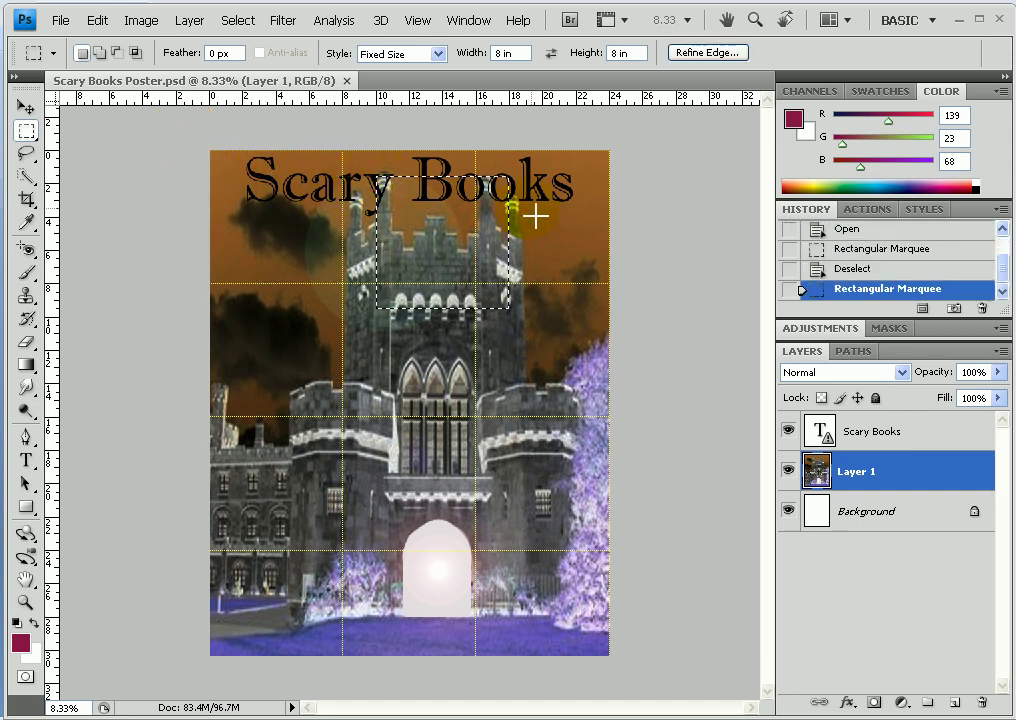
{"action": "left_click", "coordinate": [478, 207]}
{"action": "left_click", "coordinate": [288, 194]}
{"action": "left_click", "coordinate": [272, 329]}
{"action": "left_click", "coordinate": [435, 358]}
{"action": "left_click", "coordinate": [435, 229]}
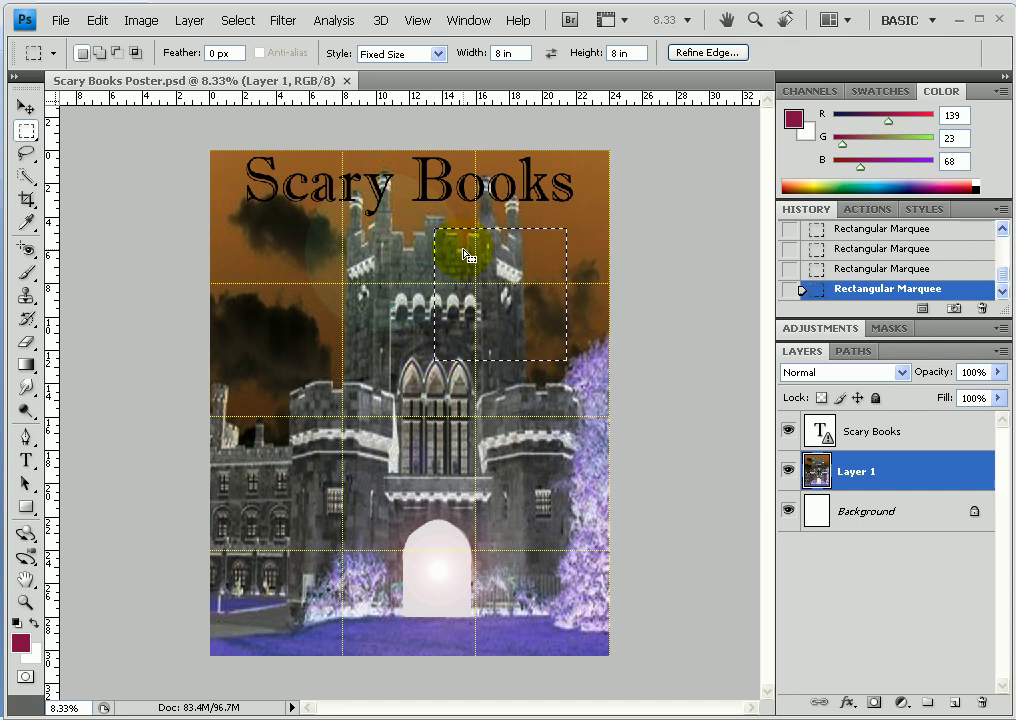
{"action": "left_click", "coordinate": [409, 208]}
Place the 8-inch selection on the poster's top-left grid square, align it to the gridlines and check it up close.
{"action": "left_click_drag", "start_coordinate": [290, 160], "coordinate": [239, 176]}
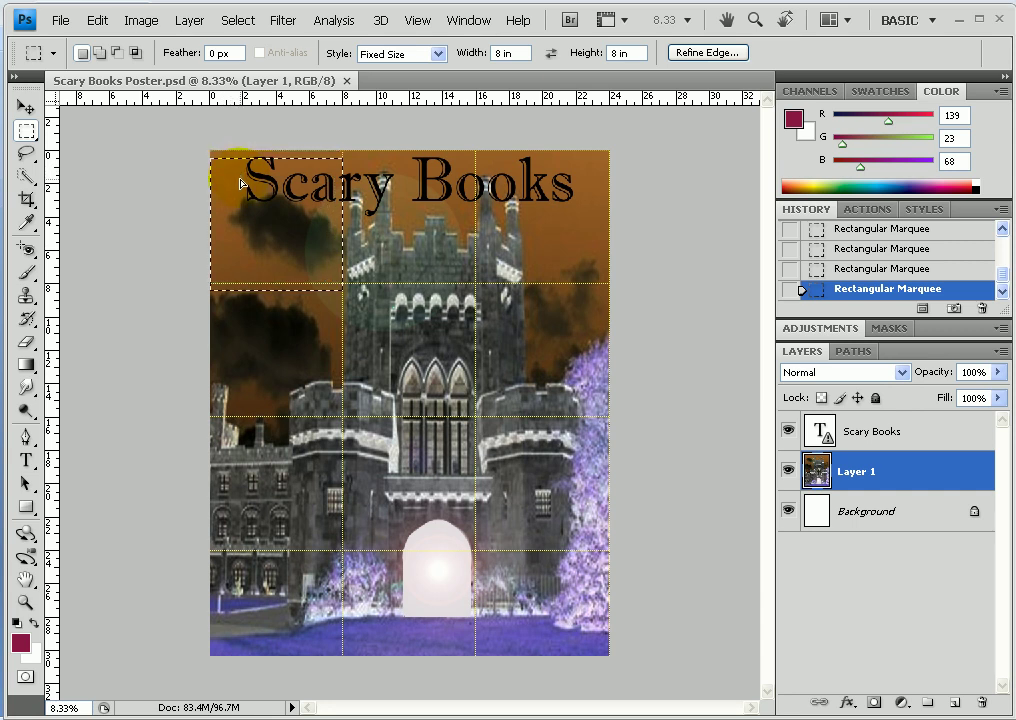
{"action": "left_click_drag", "start_coordinate": [243, 178], "coordinate": [250, 168]}
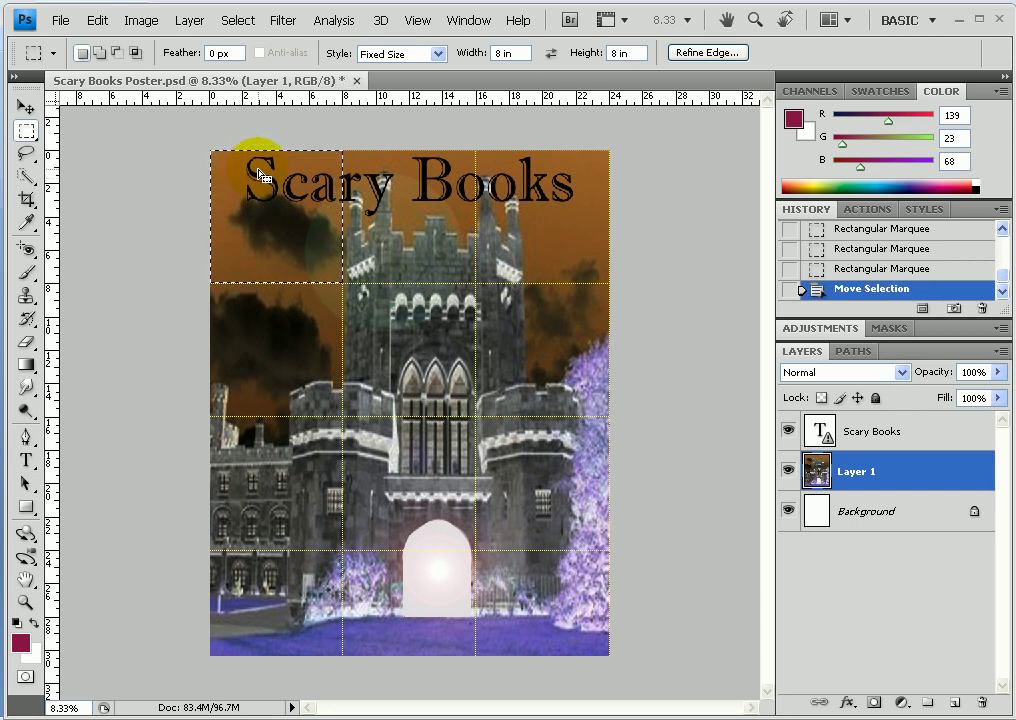
{"action": "left_click", "coordinate": [417, 22]}
{"action": "left_click", "coordinate": [415, 39]}
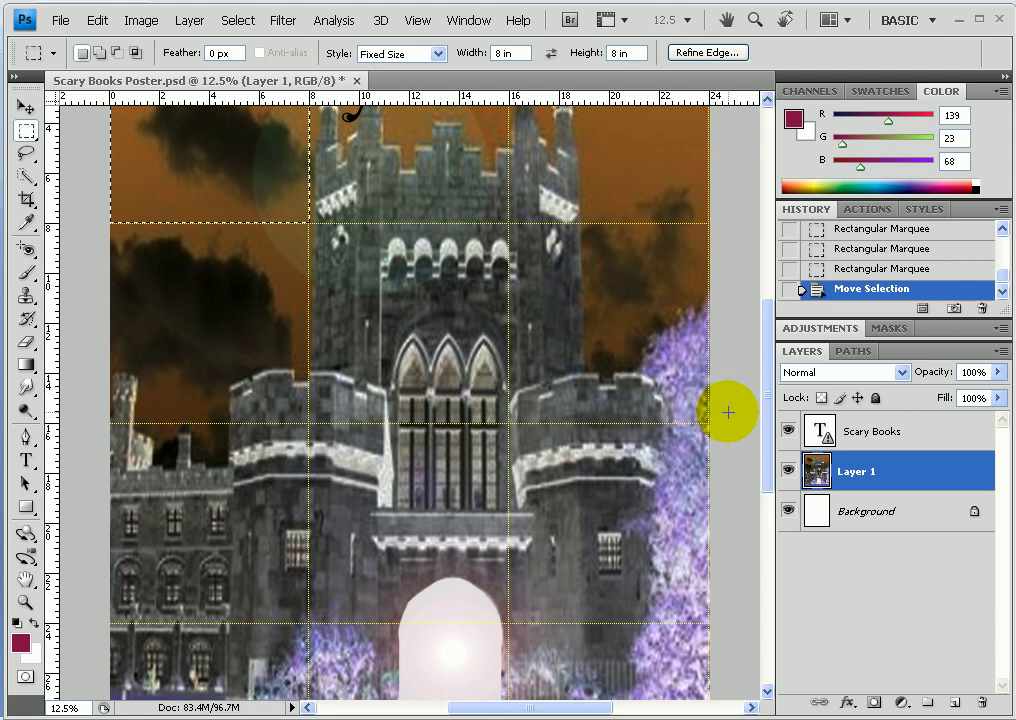
{"action": "left_click_drag", "start_coordinate": [767, 424], "coordinate": [759, 369]}
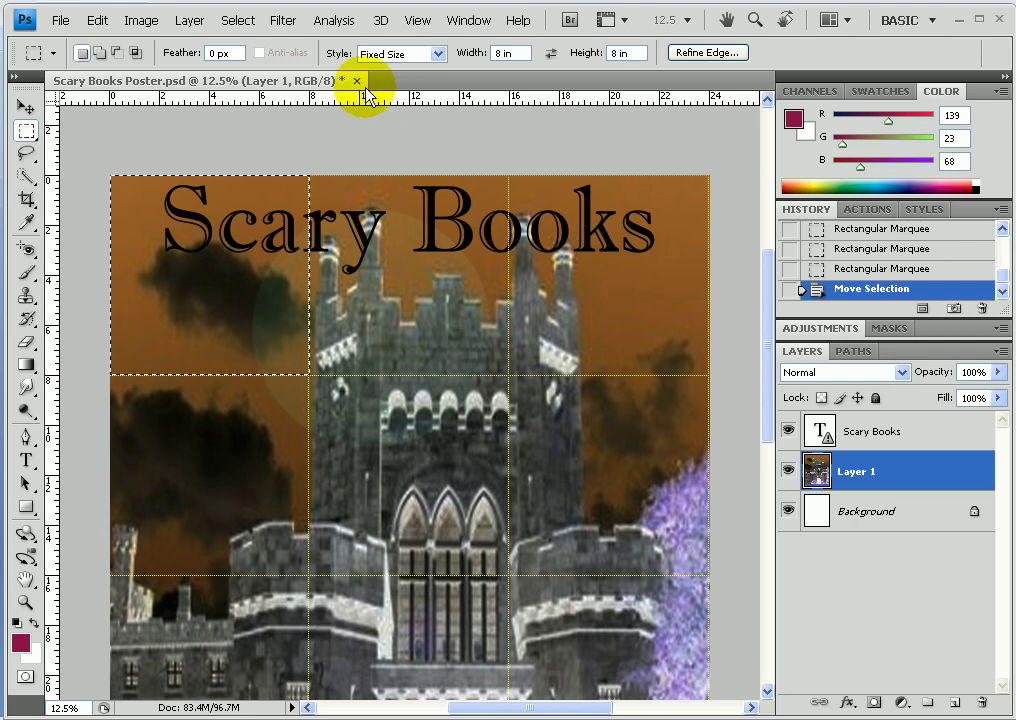
Print the selected section of the poster with the Print Selected Area option enabled.
{"action": "left_click", "coordinate": [62, 22]}
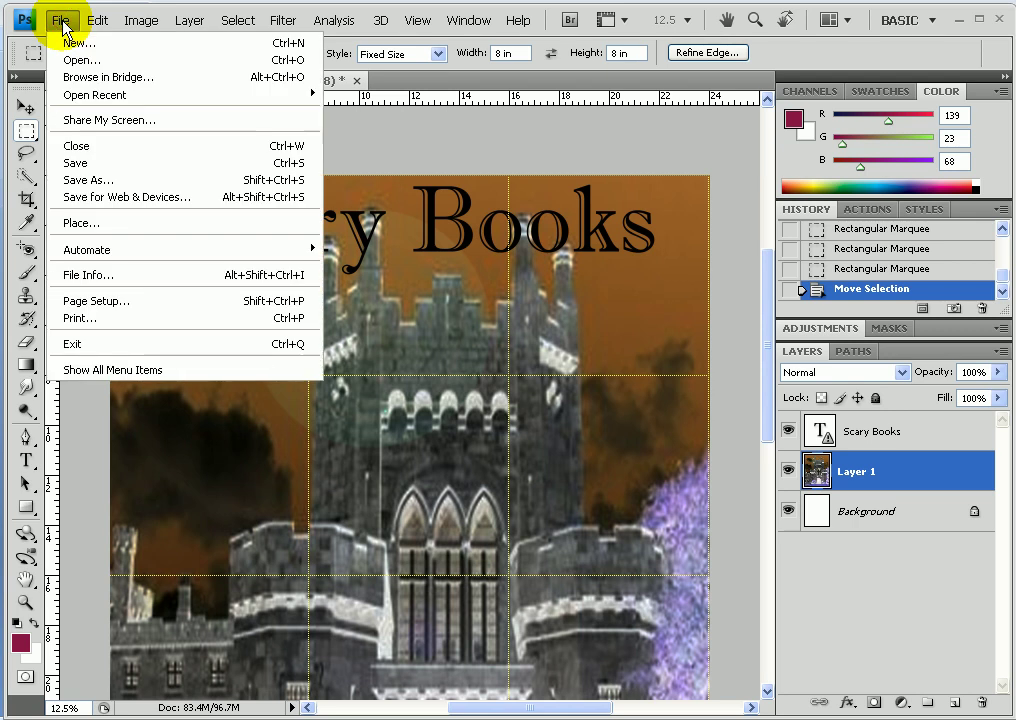
{"action": "left_click", "coordinate": [62, 317]}
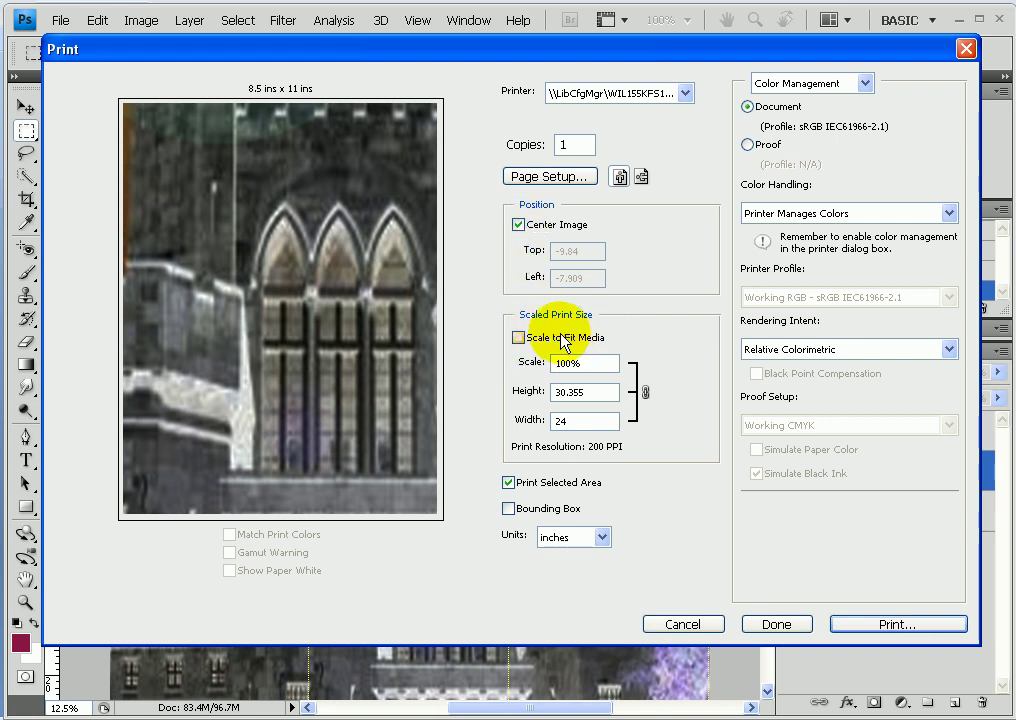
{"action": "left_click", "coordinate": [509, 484]}
{"action": "left_click", "coordinate": [509, 484]}
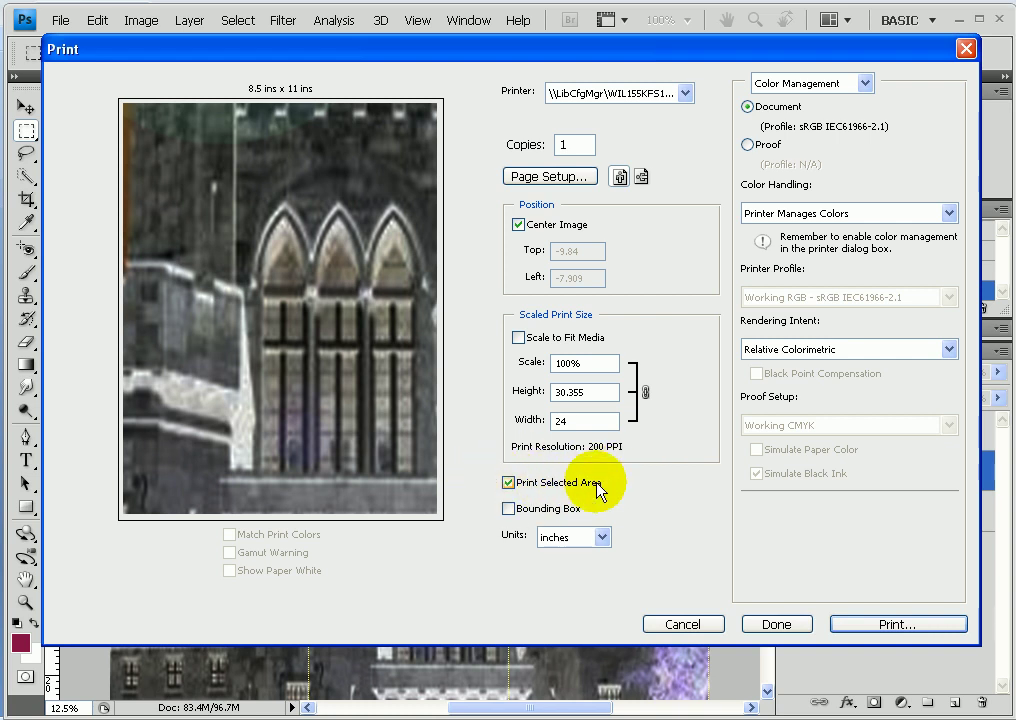
{"action": "left_click", "coordinate": [509, 482]}
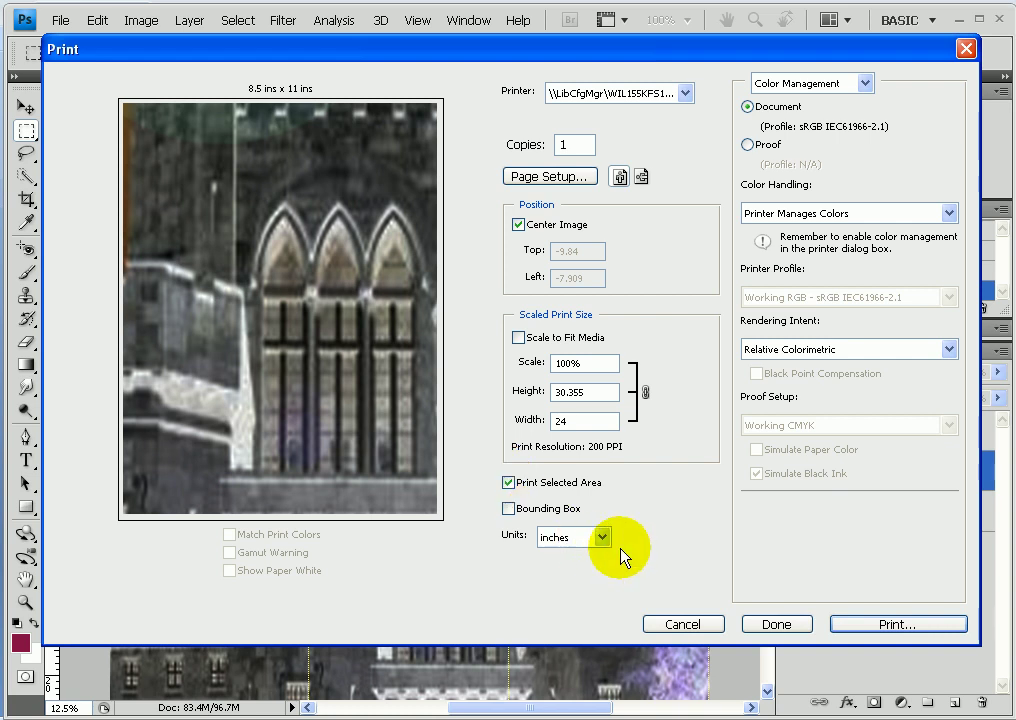
{"action": "left_click", "coordinate": [877, 626]}
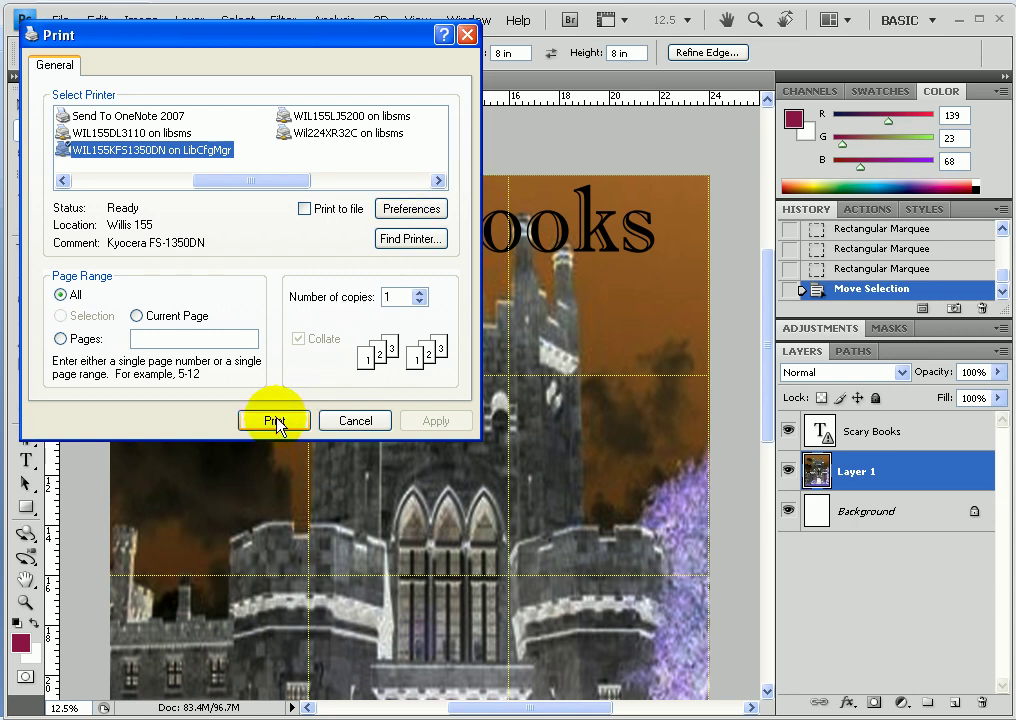
{"action": "left_click", "coordinate": [278, 422]}
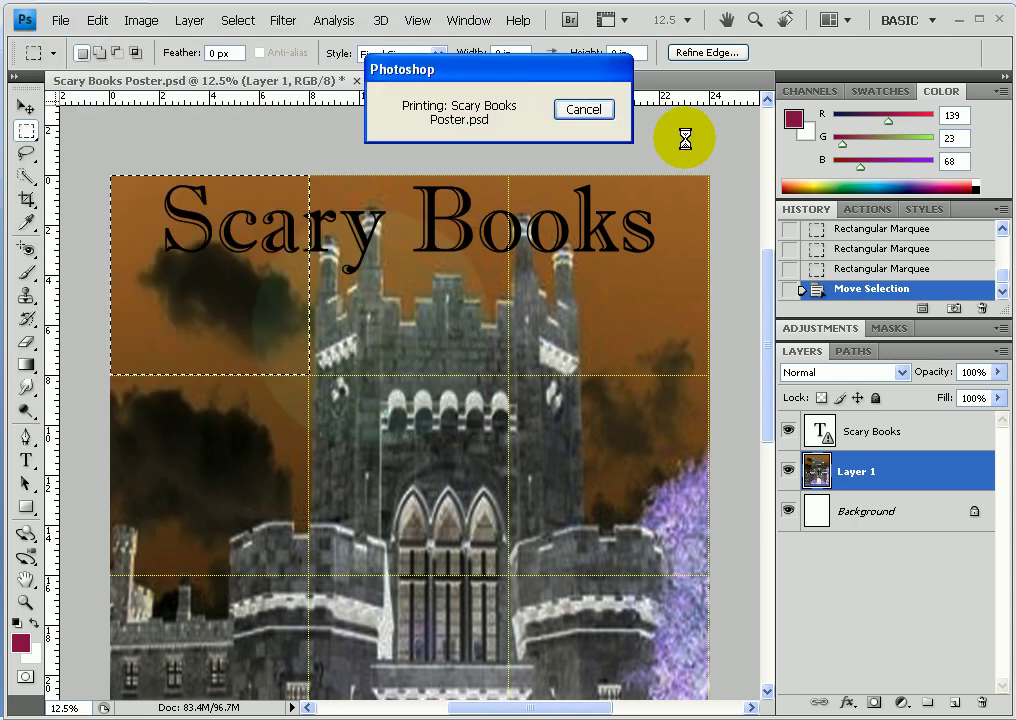